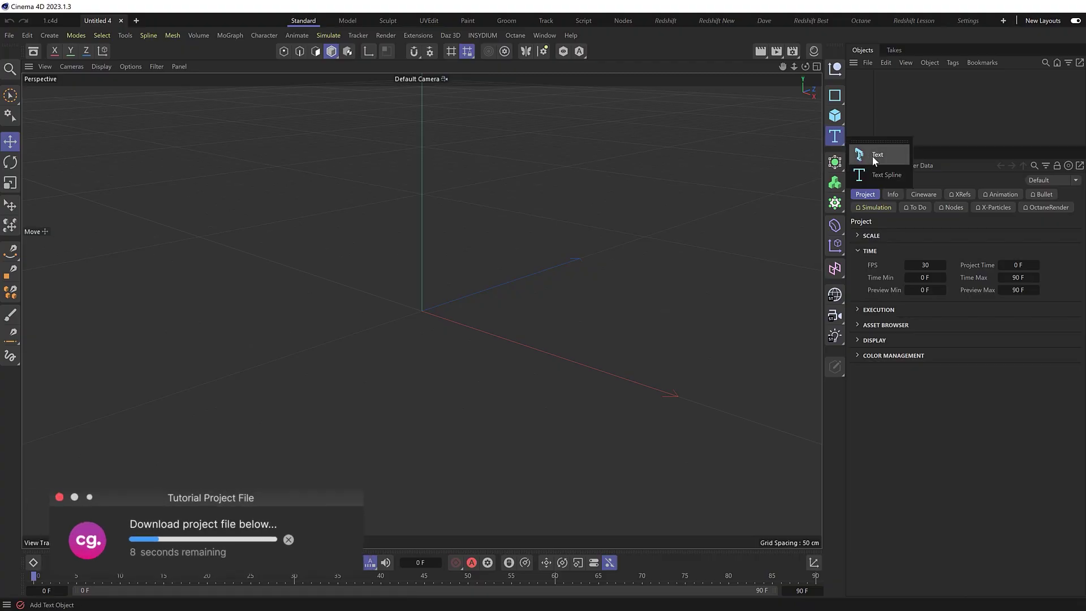
Add a Text object with Middle alignment and a height of 30 cm.
left_click(877, 157)
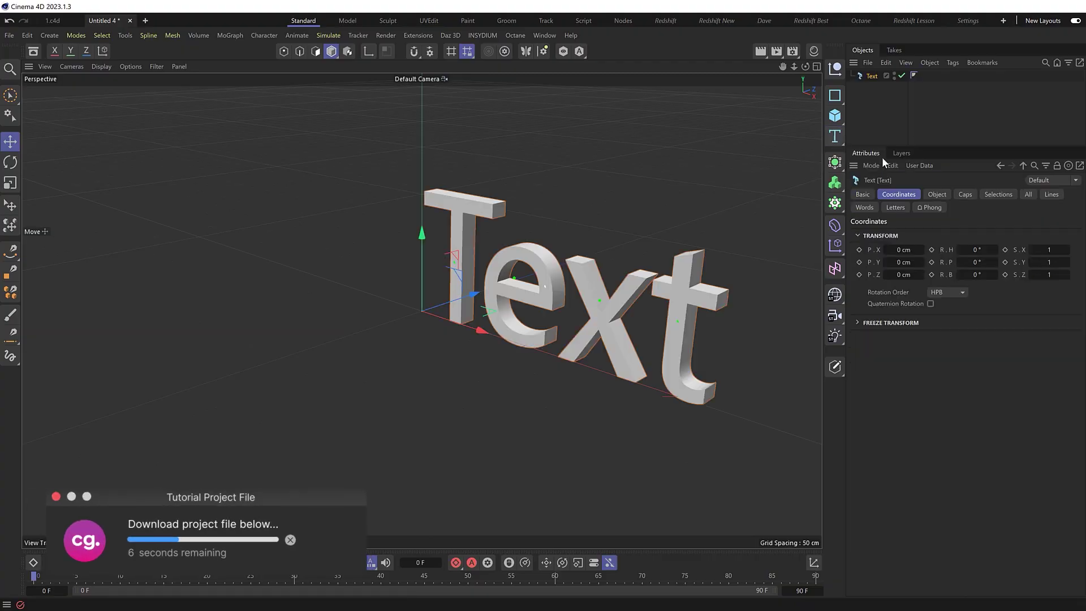
left_click(937, 195)
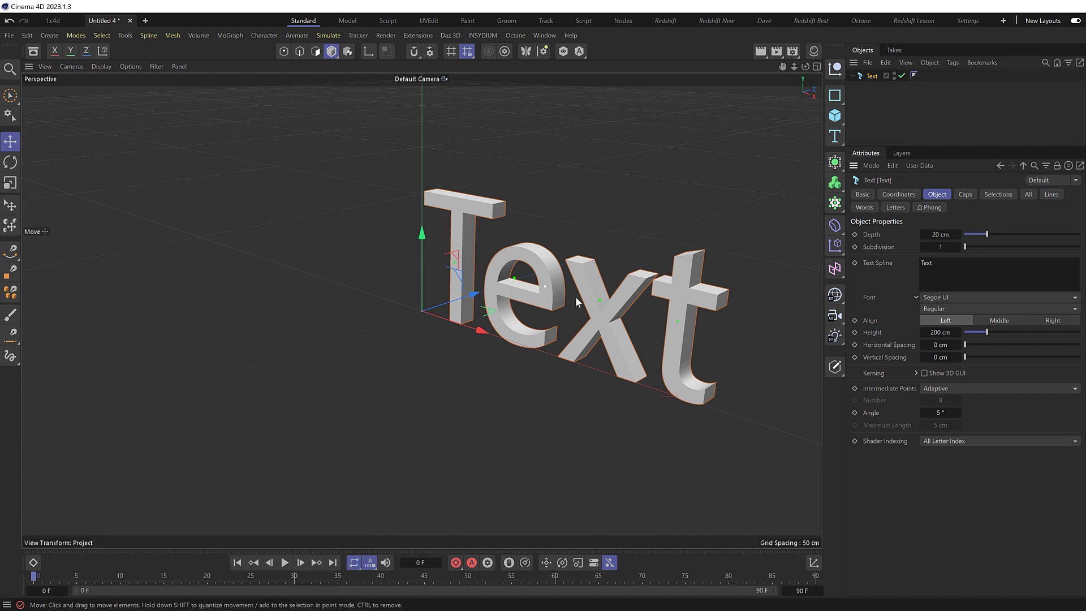
left_click(1000, 321)
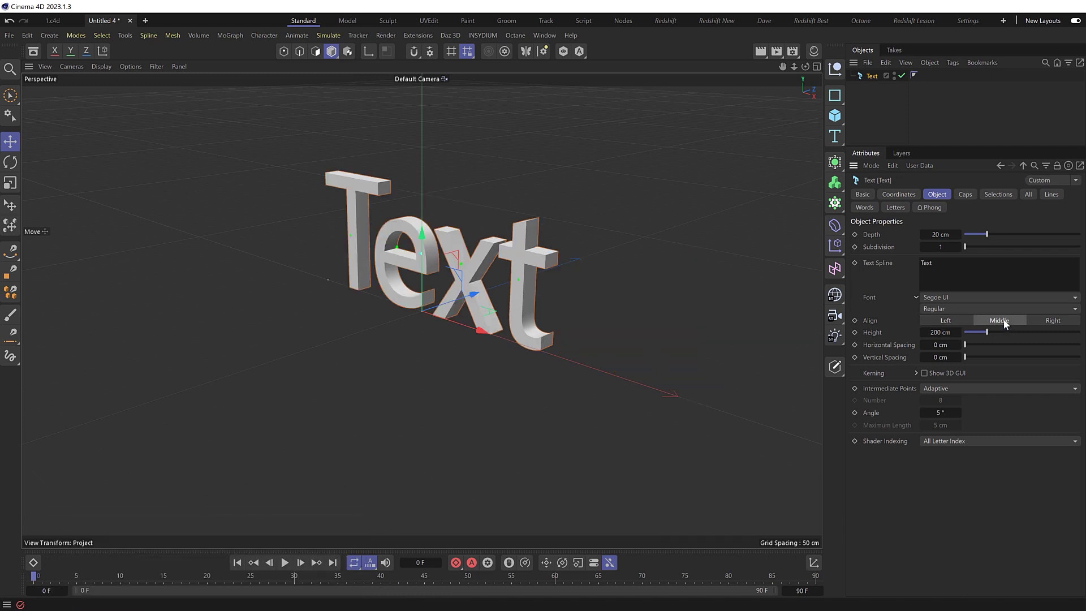
left_click(935, 333)
type("20")
key("Return")
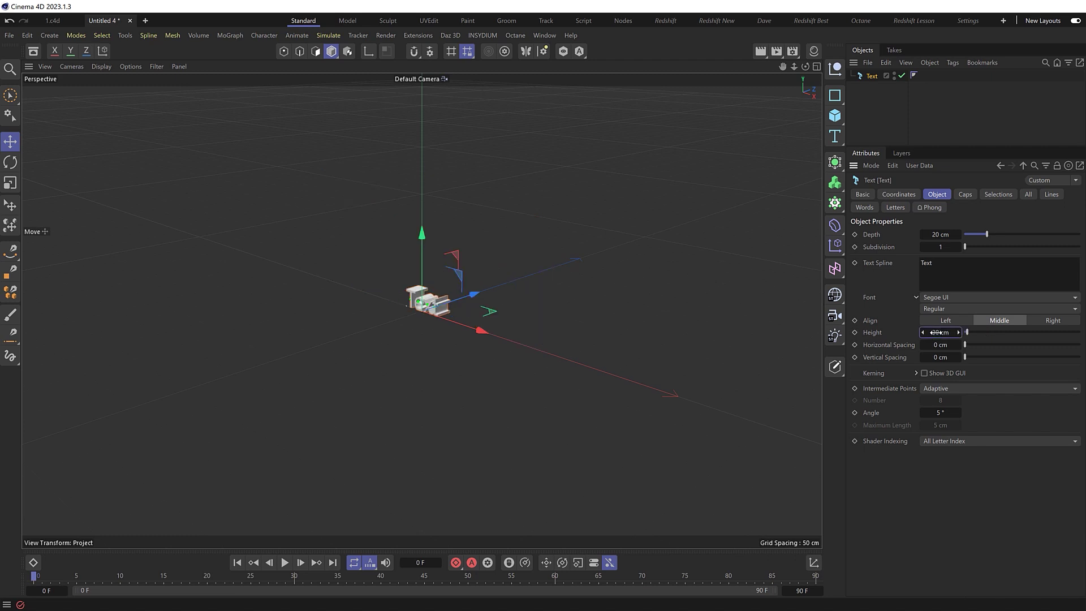
scroll(475, 315, "up", 10)
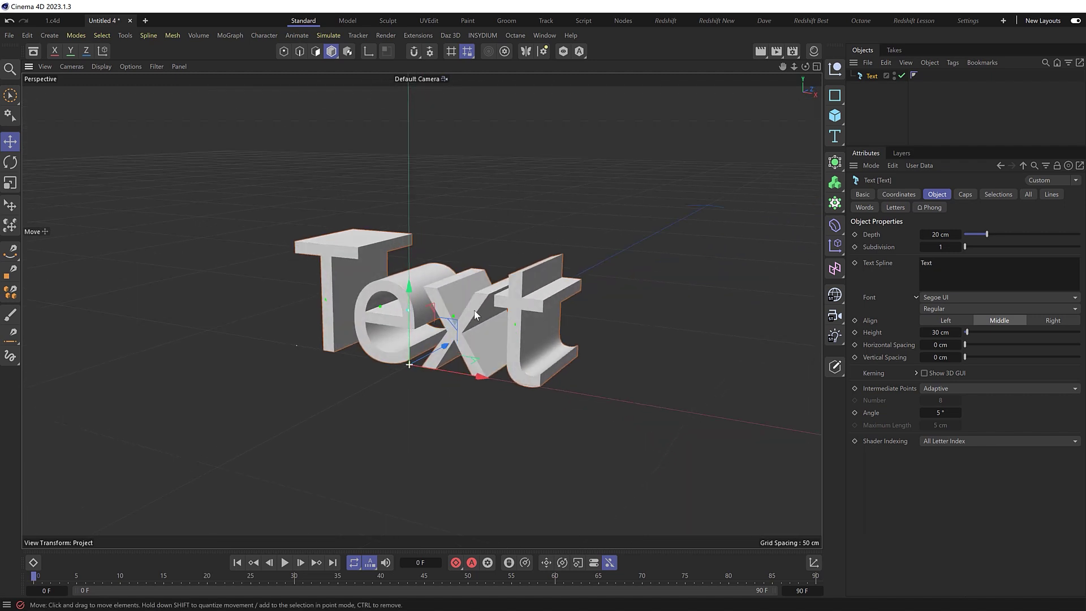
left_click_drag(475, 315, 506, 304, "alt")
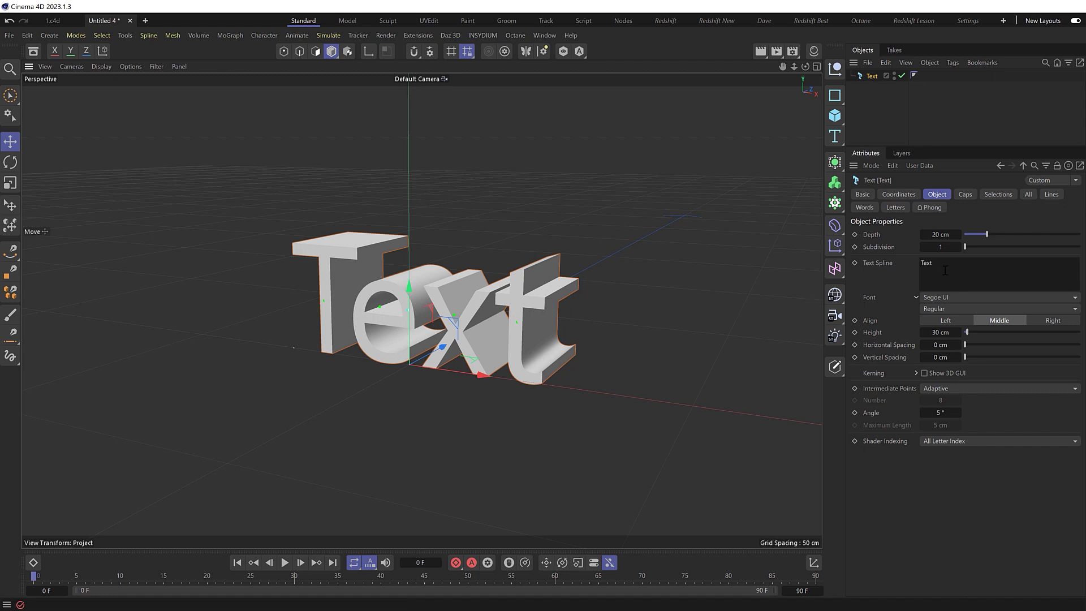
Replace the text object's wording with C4D.
left_click_drag(931, 263, 917, 264)
left_click(900, 274)
left_click_drag(508, 318, 560, 310, "alt")
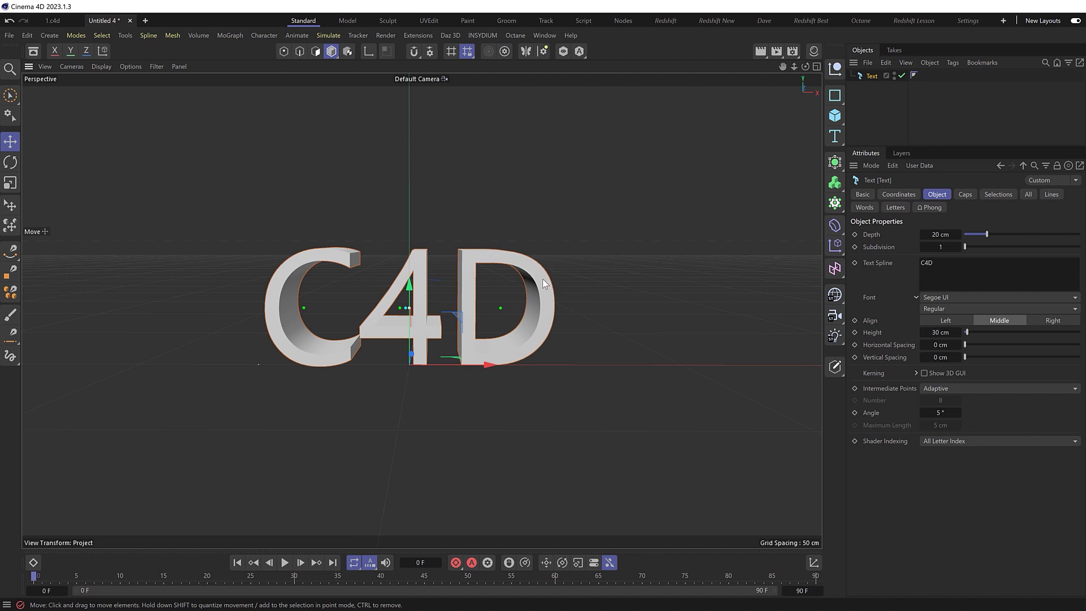
Set the font of the C4D text to Montserrat SemiBold.
left_click(944, 298)
scroll(944, 298, "up", 15)
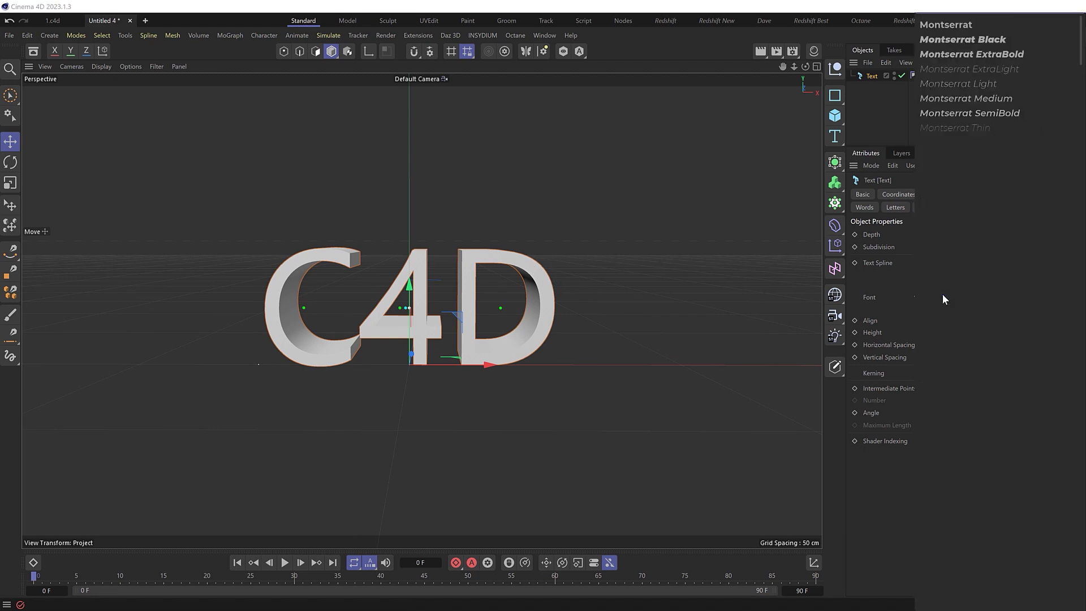
left_click(978, 111)
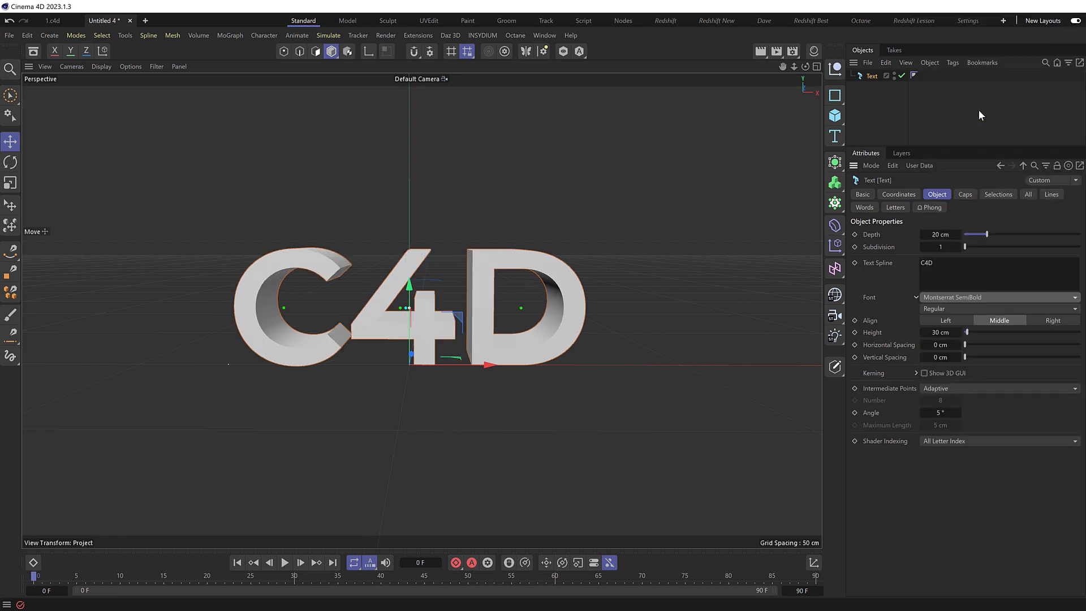
scroll(477, 342, "up", 4)
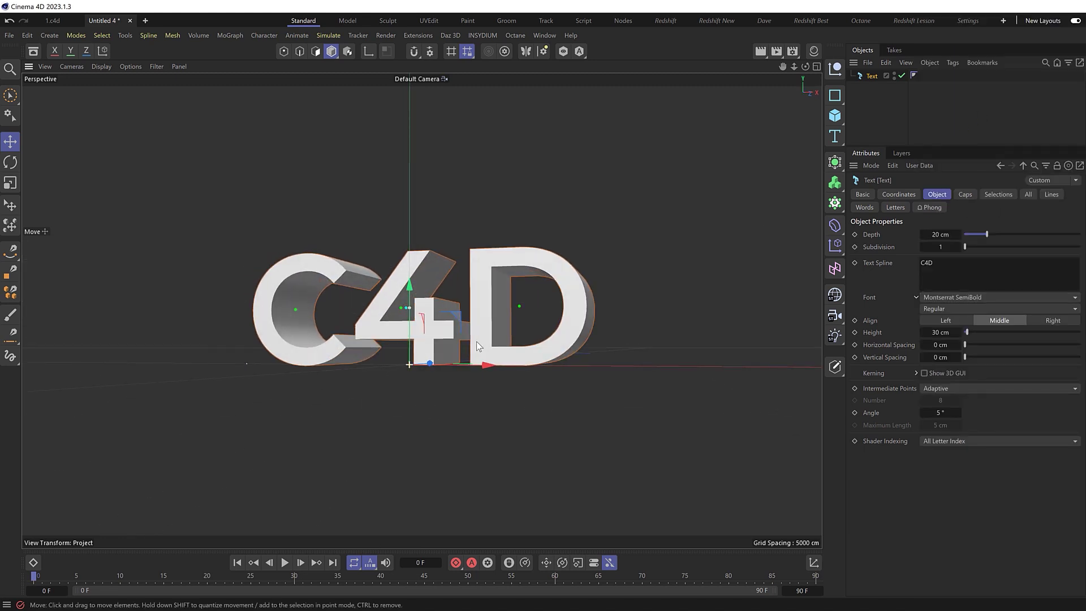
scroll(423, 315, "up", 3)
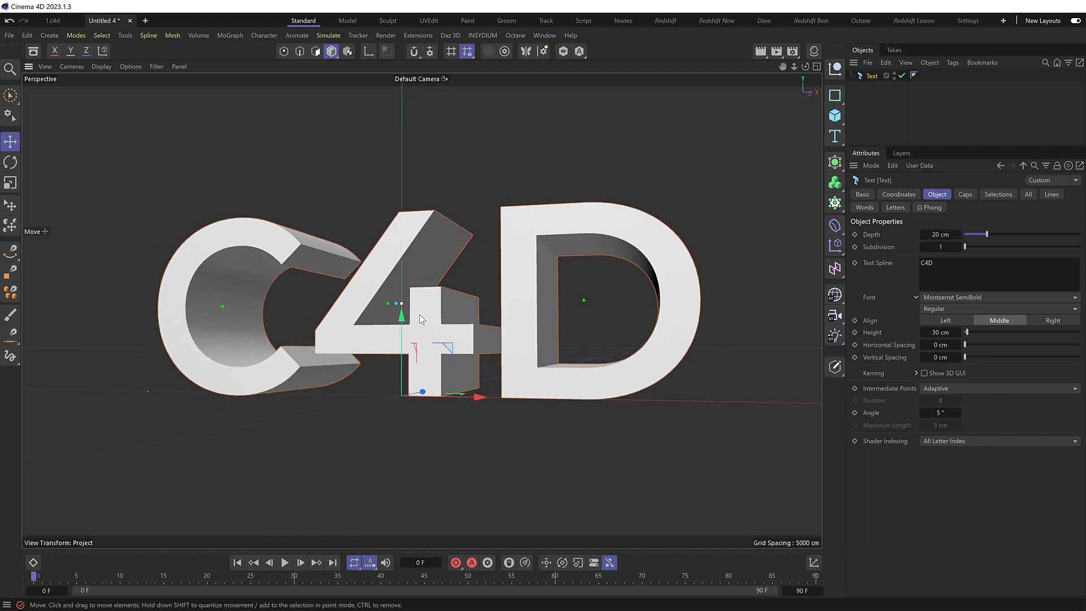
scroll(378, 338, "up", 1)
left_click_drag(378, 338, 372, 341, "alt")
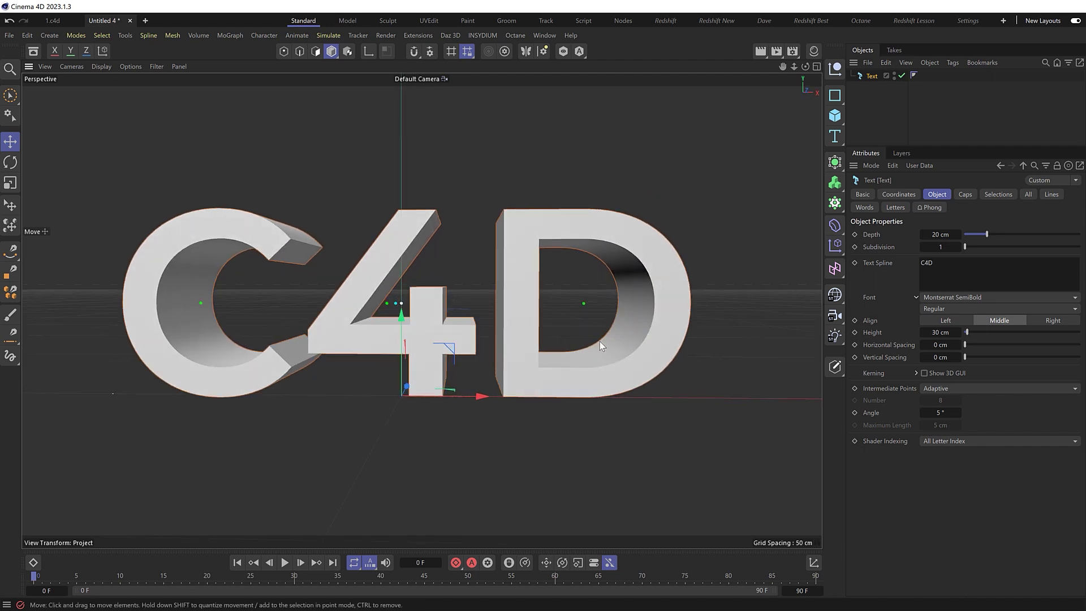
Show the 3D kerning controls and tighten the C4D spacing by moving the D towards the 4 and the 4 towards the C.
left_click(925, 373)
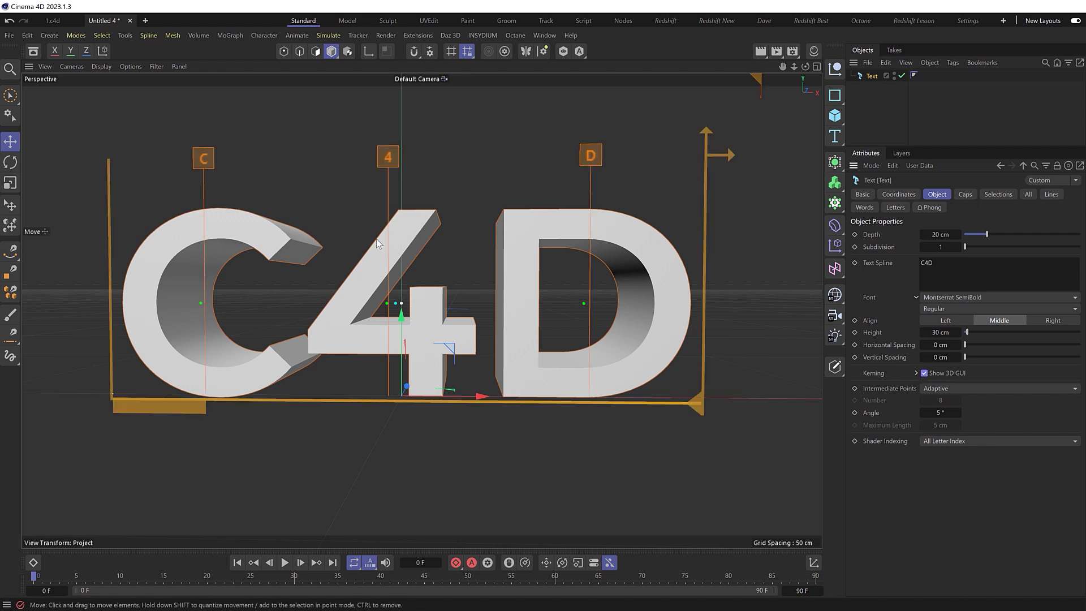
left_click(596, 152)
left_click_drag(596, 155, 566, 155)
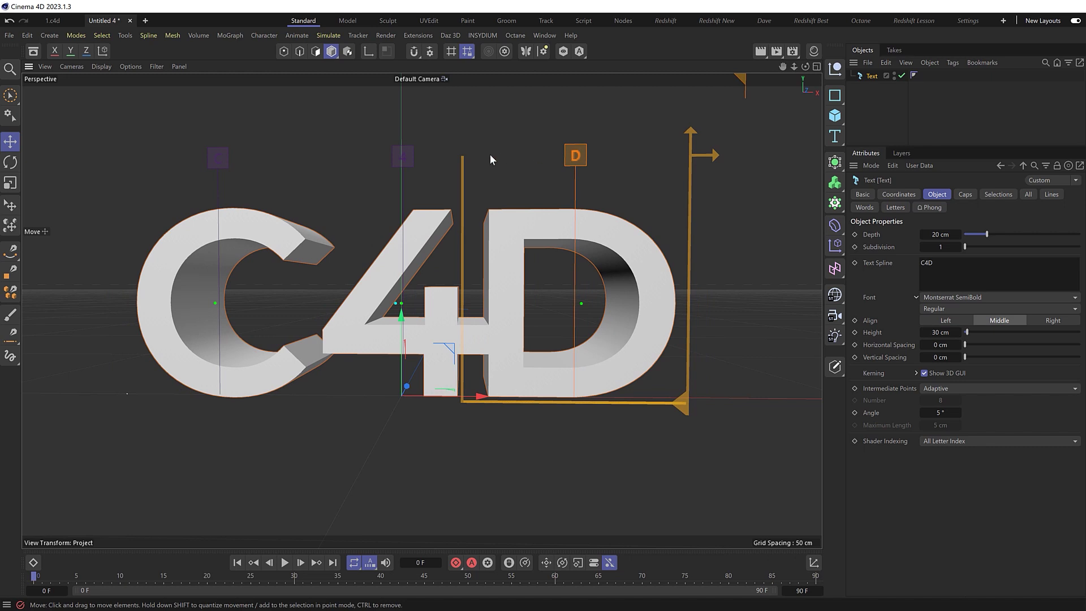
left_click_drag(402, 157, 368, 157)
left_click_drag(265, 272, 272, 294, "alt")
scroll(558, 229, "down", 5)
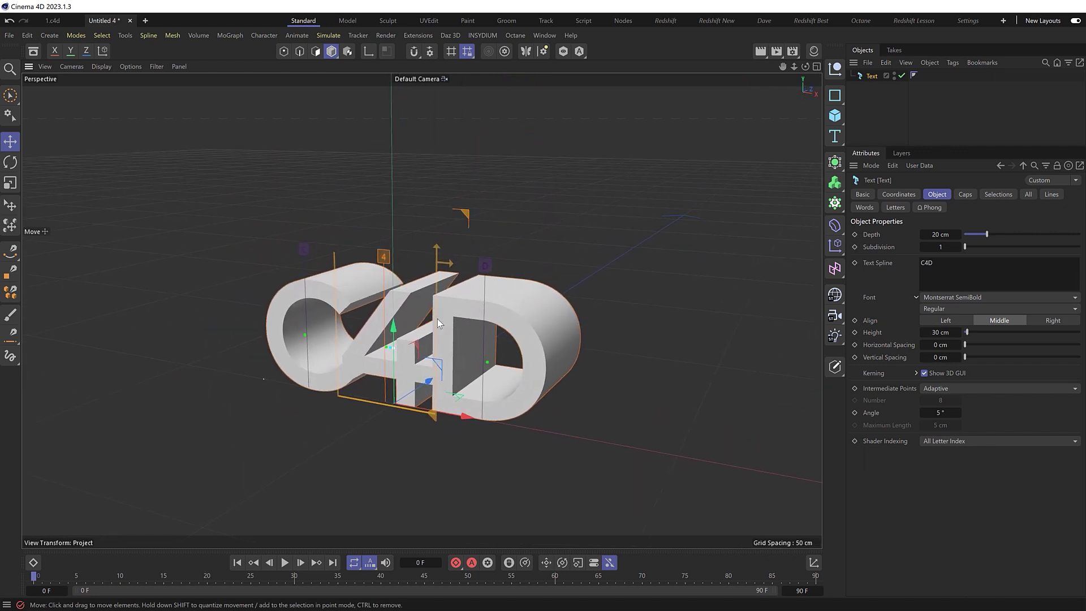
Set the extrusion depth of the C4D text to 60 cm.
left_click(938, 234)
type("60")
key("Return")
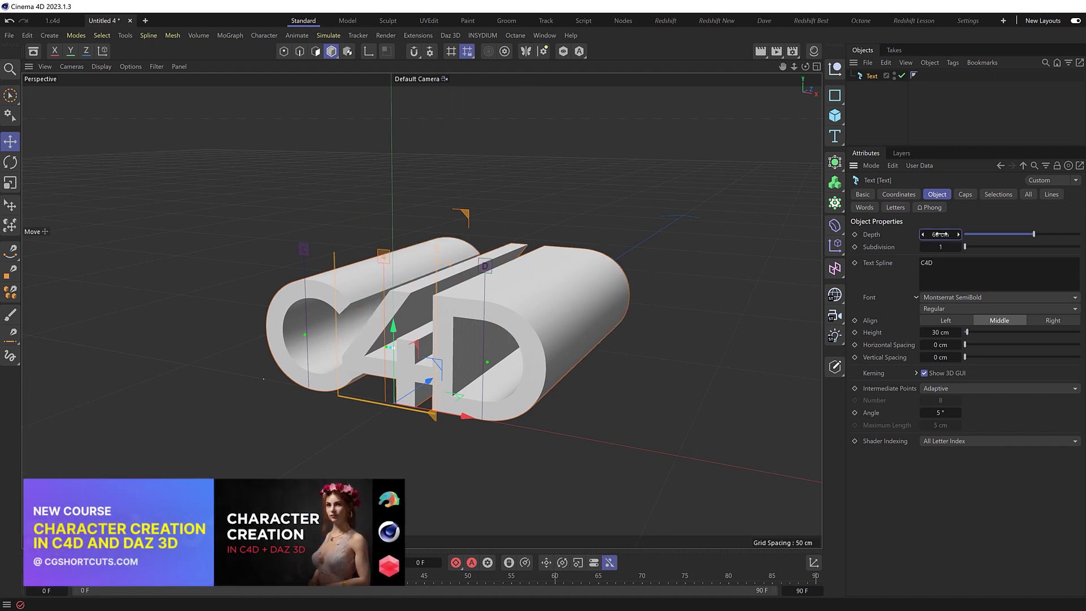
left_click_drag(581, 312, 492, 327, "alt")
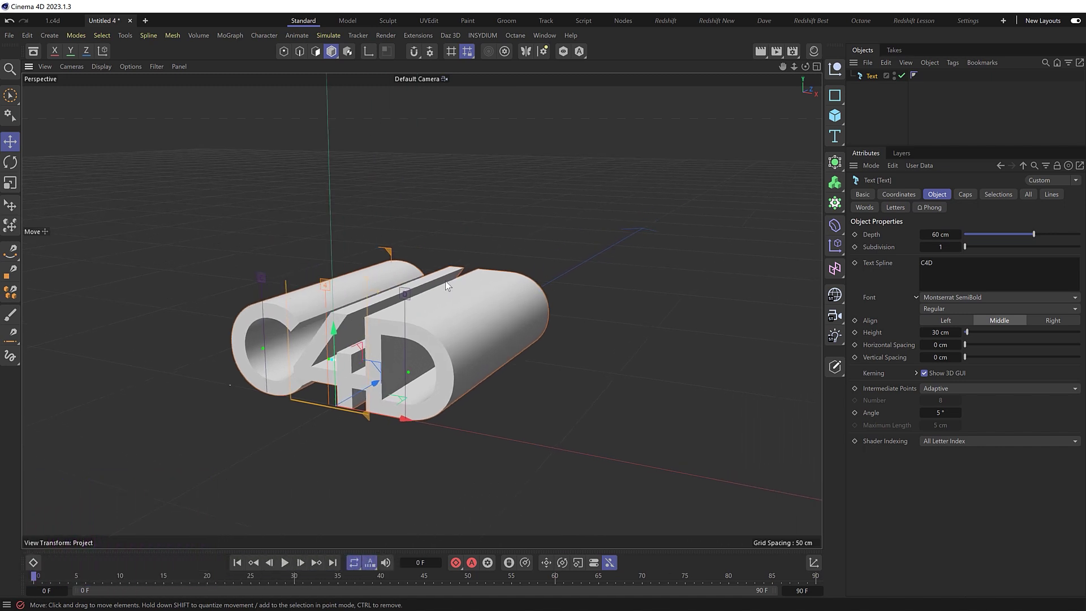
Rename the text object to c4d.
double_click(873, 76)
type("c4")
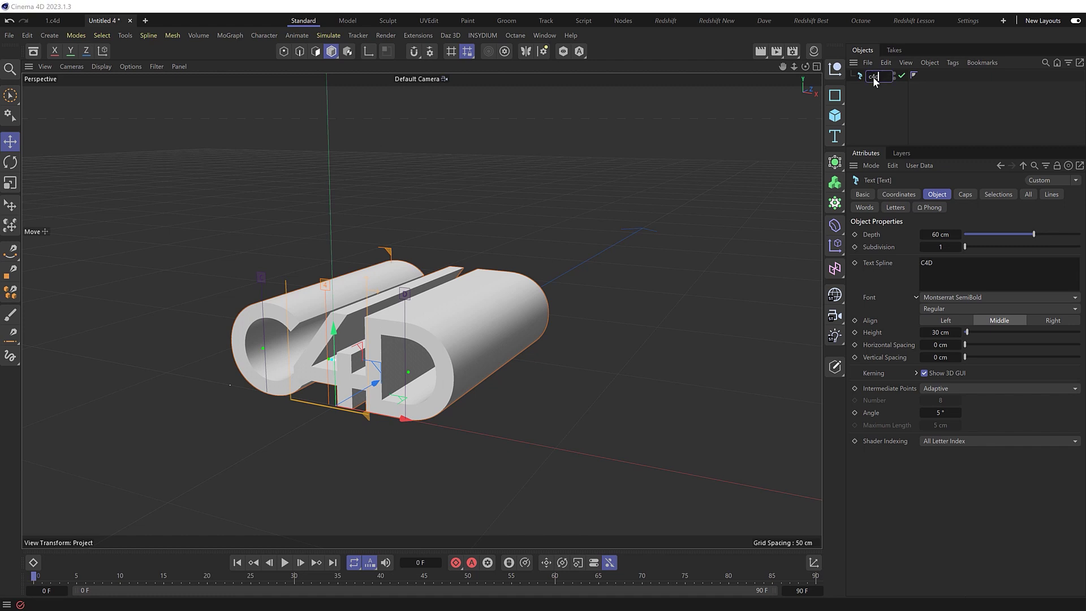
type("d")
key("Return")
Duplicate the c4d text object, name the copy pro and change its text to PRO.
left_click_drag(871, 72, 874, 73, "ctrl")
double_click(875, 76)
type("pro")
double_click(927, 262)
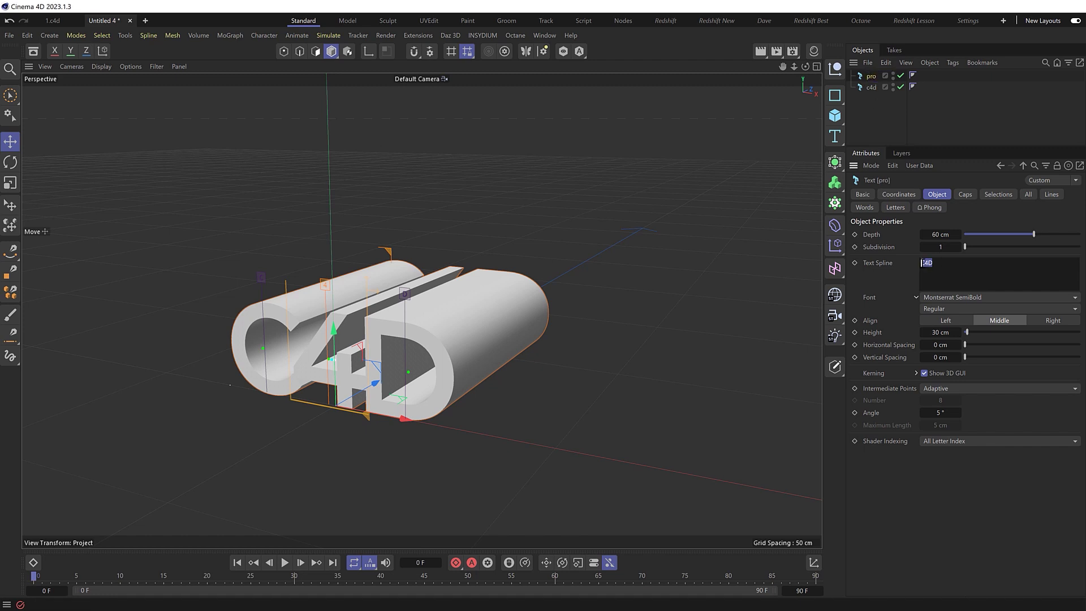
type("PRO")
Disable the c4d text to examine the PRO letters and their spacing on their own, and enable it again.
left_click(901, 86)
scroll(331, 357, "up", 2)
scroll(331, 356, "up", 1)
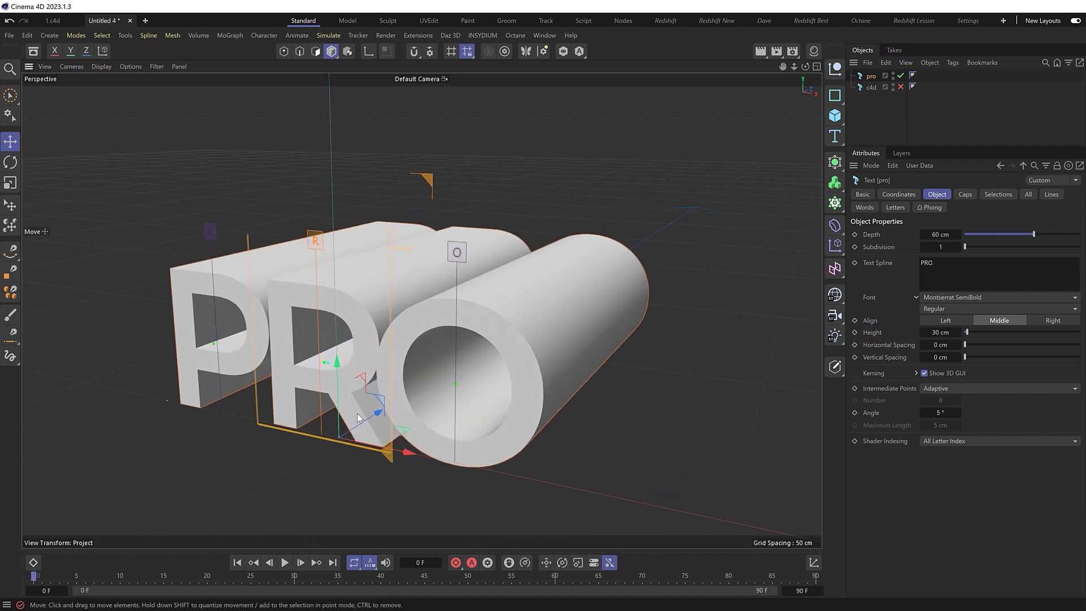
left_click_drag(383, 395, 488, 310, "alt")
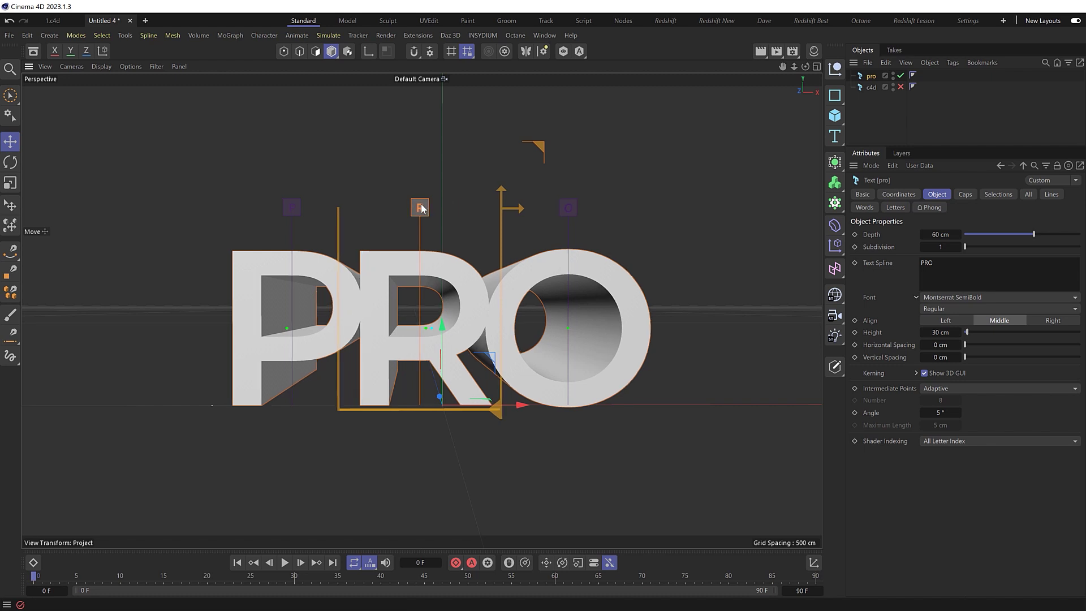
left_click_drag(421, 208, 582, 277, "alt")
left_click(901, 87)
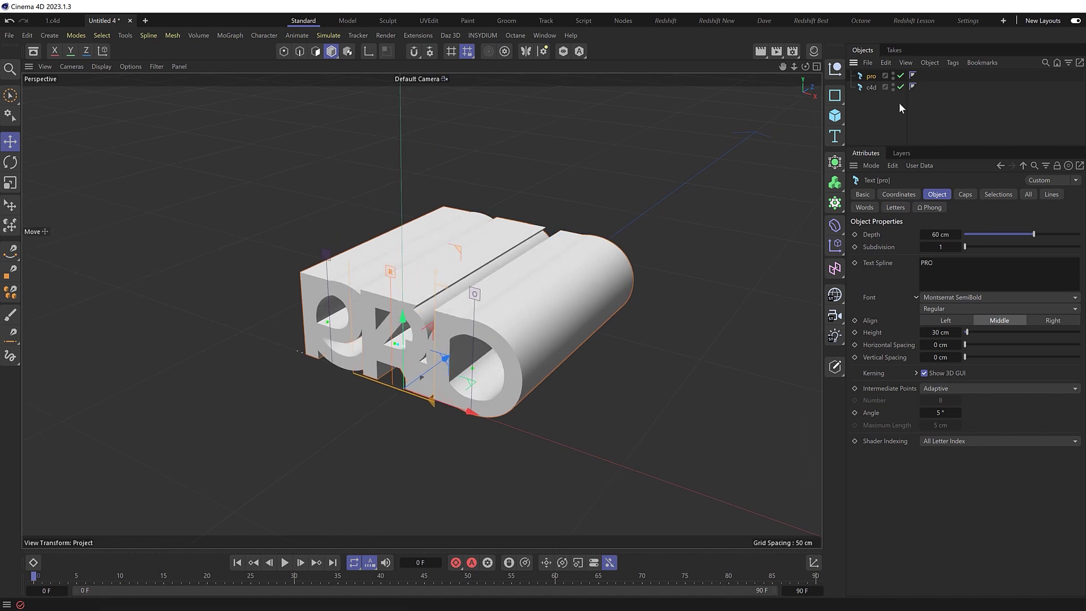
Add a Guide object and move it straight up in the Front view to the top edge of the letters.
middle_click(510, 250)
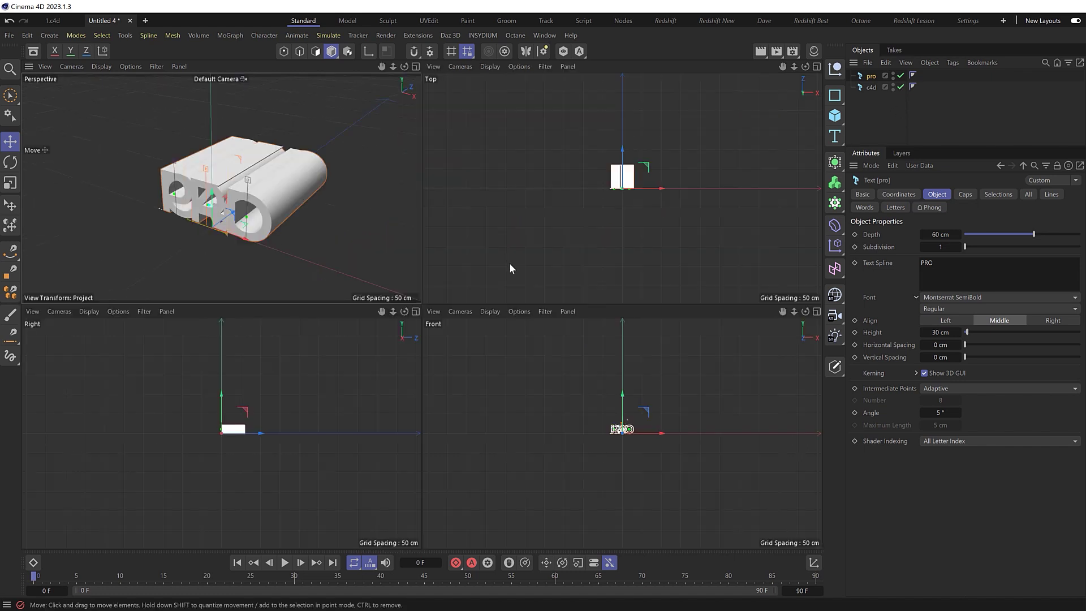
middle_click(569, 378)
scroll(423, 317, "up", 8)
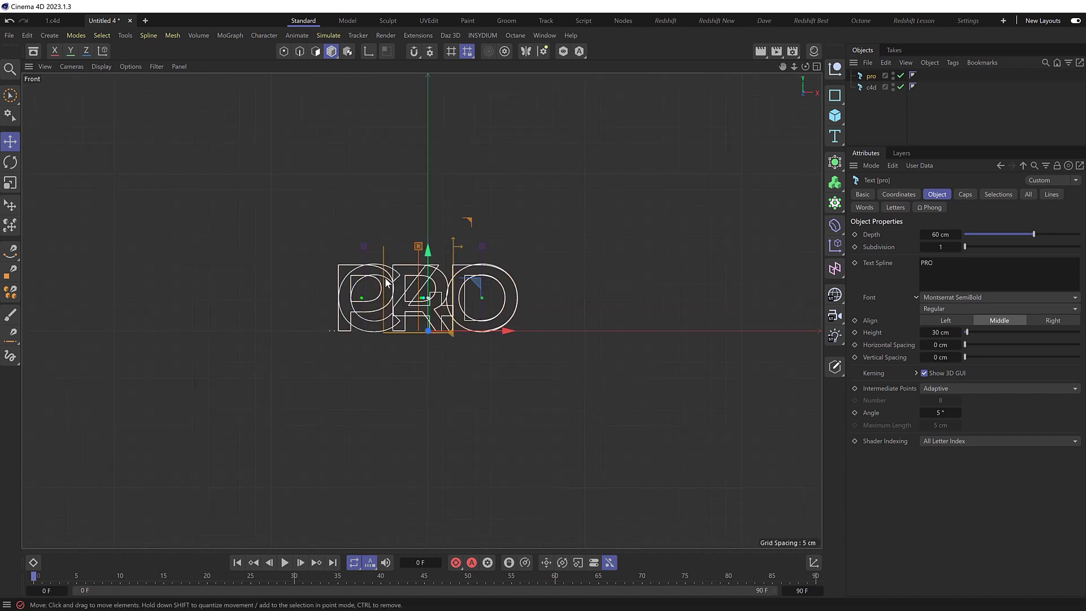
scroll(445, 288, "up", 5)
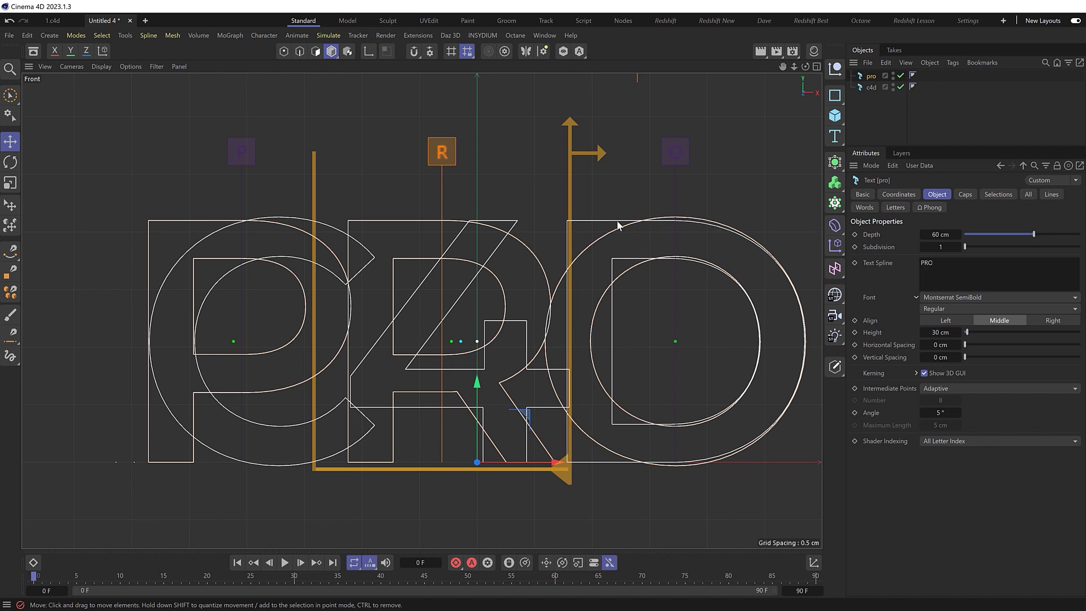
key("shift+c")
type("guide")
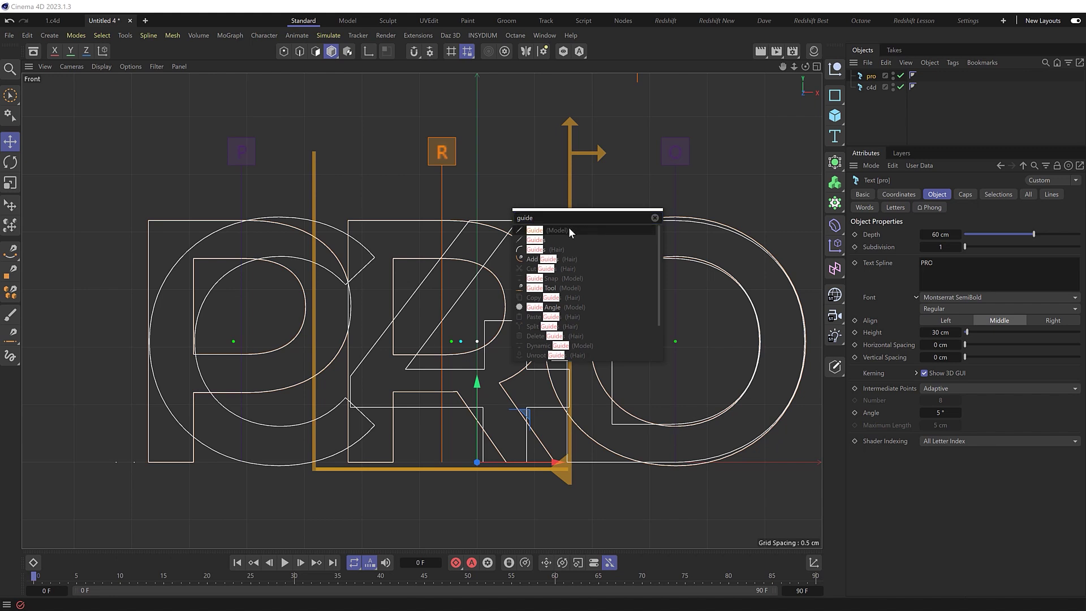
left_click(547, 229)
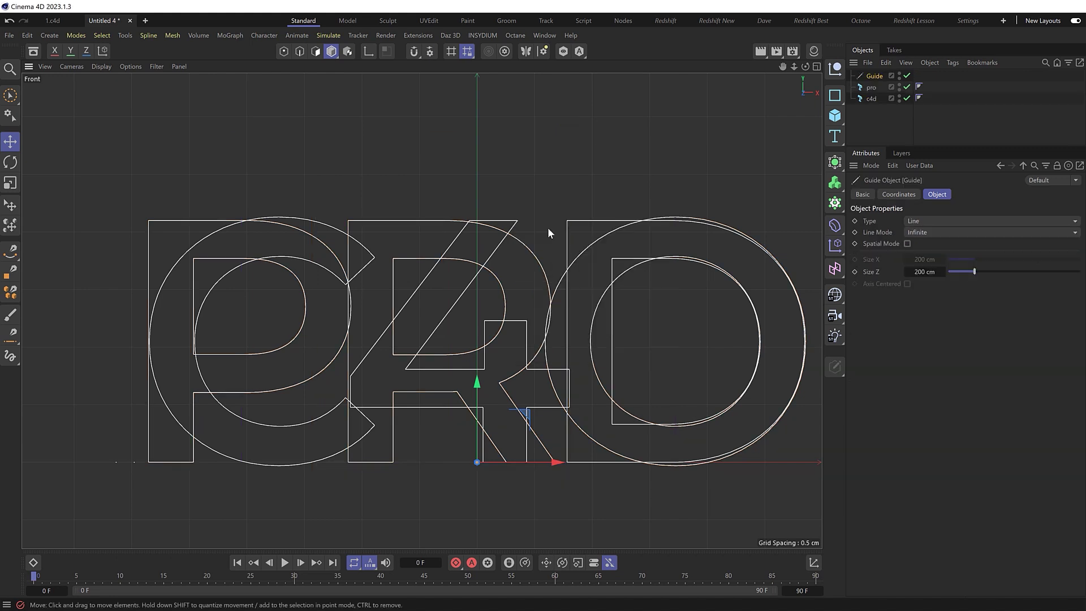
left_click_drag(478, 382, 479, 146)
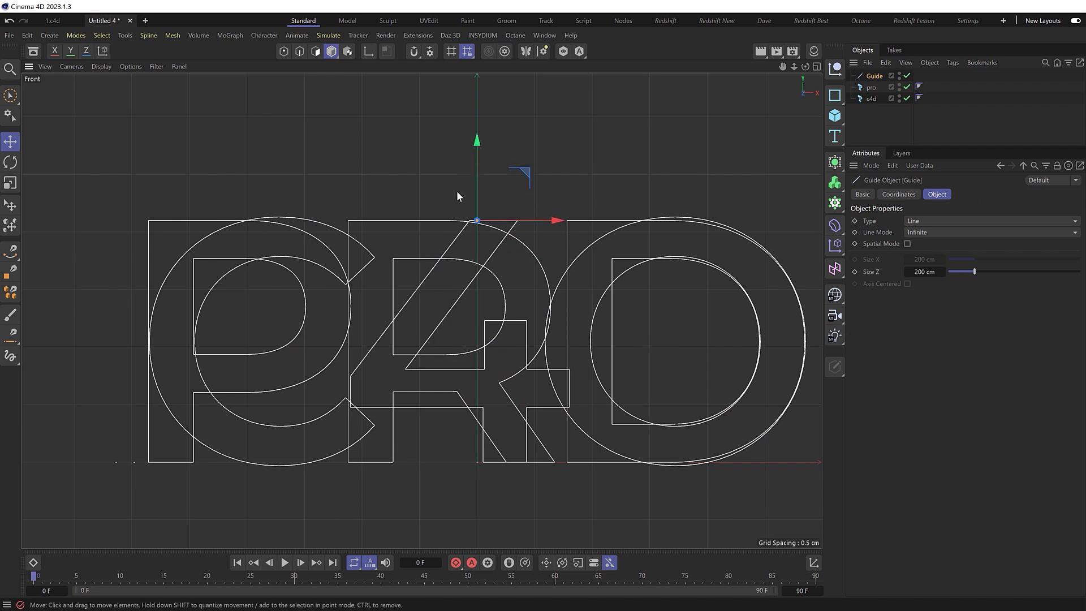
Change the guide's type to Plane and shift it along the X axis so it spans the full width of the text.
middle_click(450, 225)
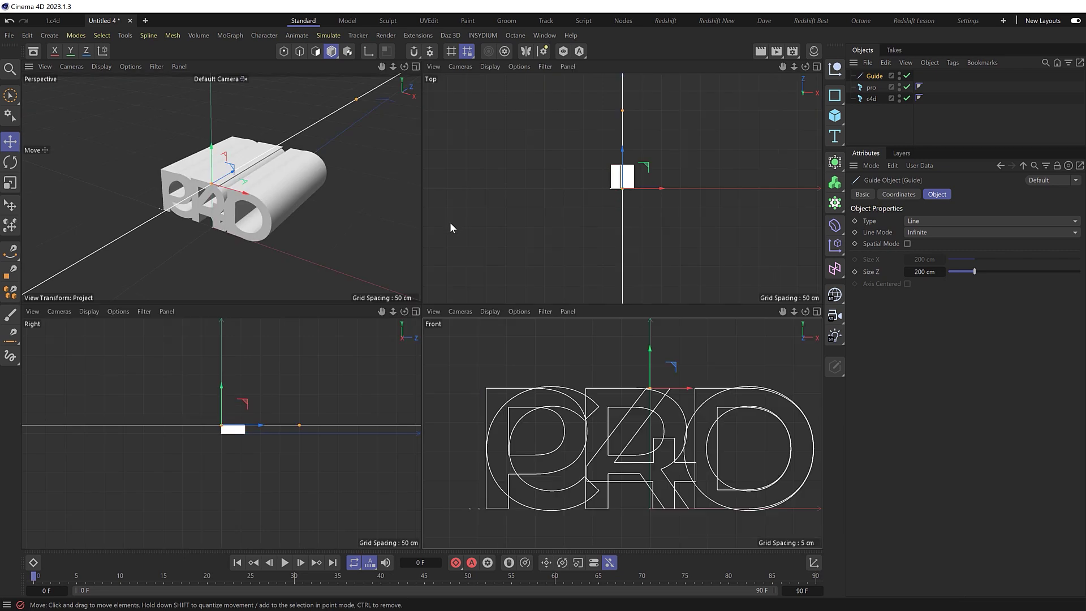
middle_click(318, 219)
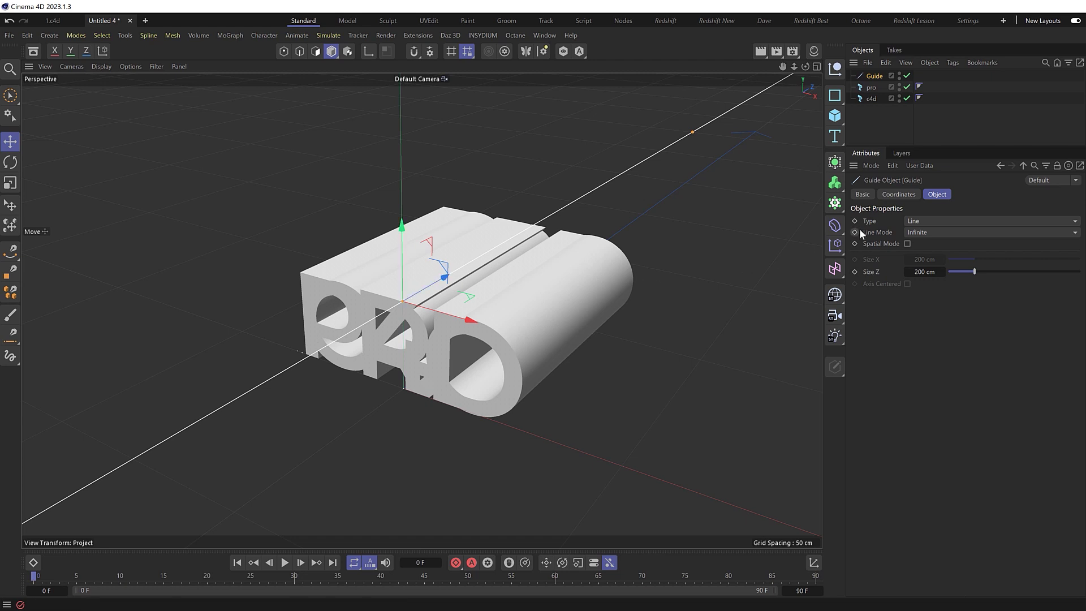
left_click(930, 222)
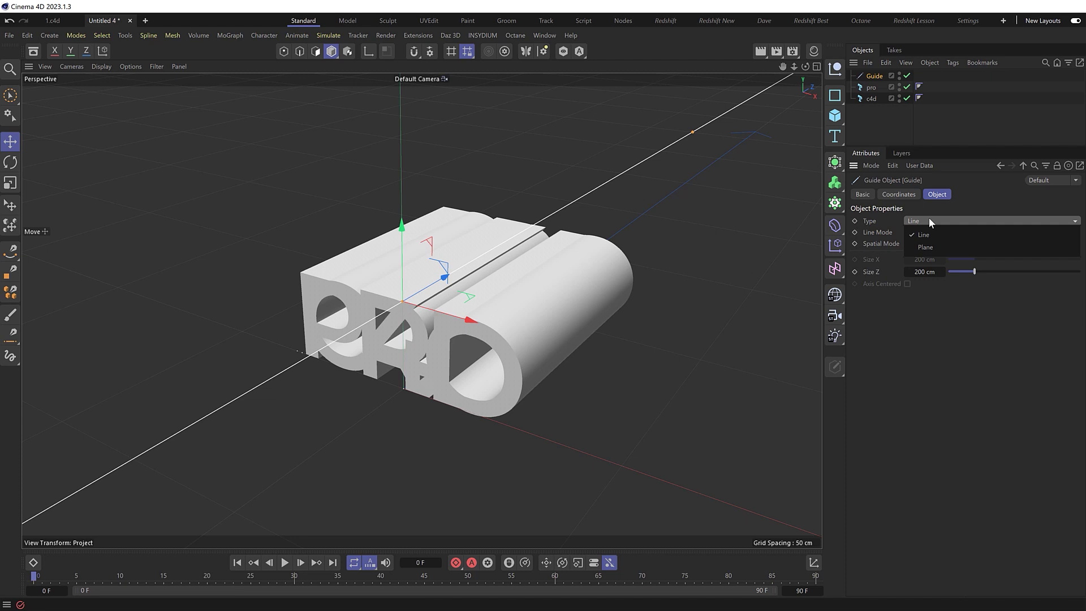
left_click(927, 247)
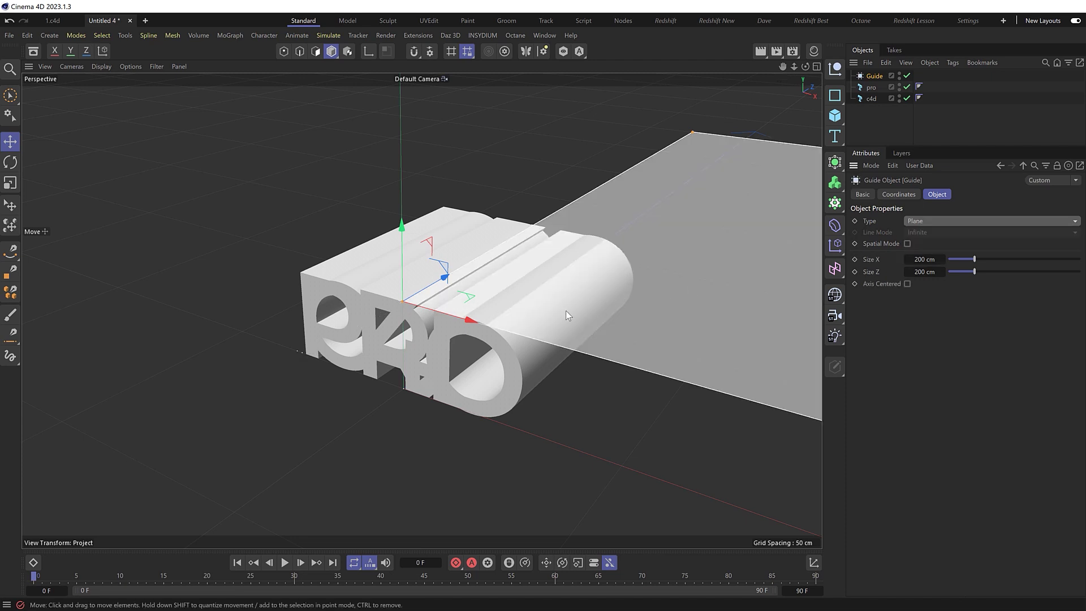
left_click_drag(468, 320, 200, 245)
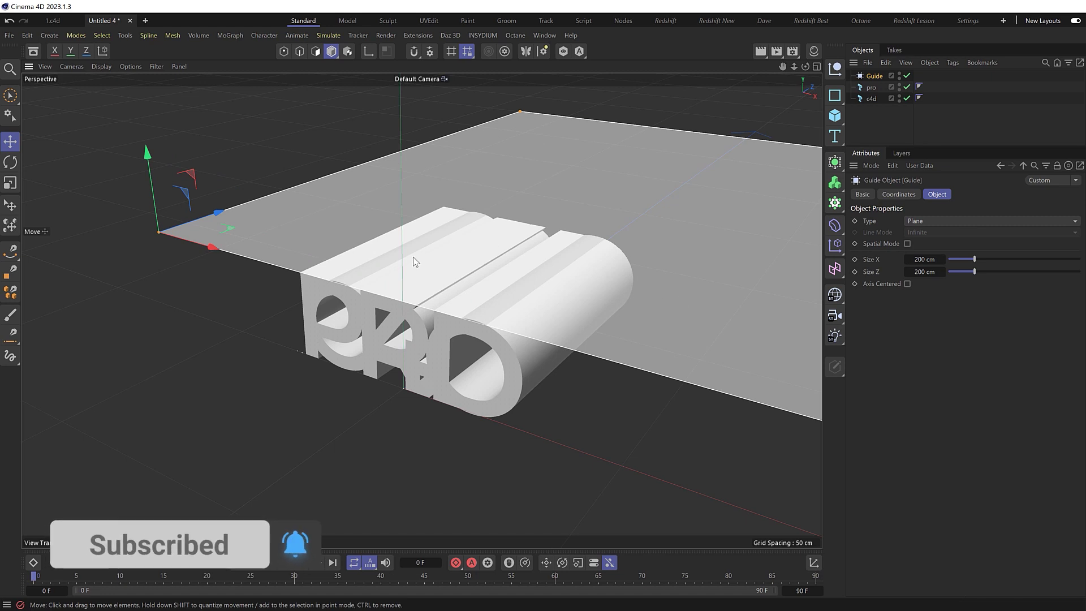
left_click_drag(415, 260, 509, 239, "alt")
scroll(510, 238, "up", 2)
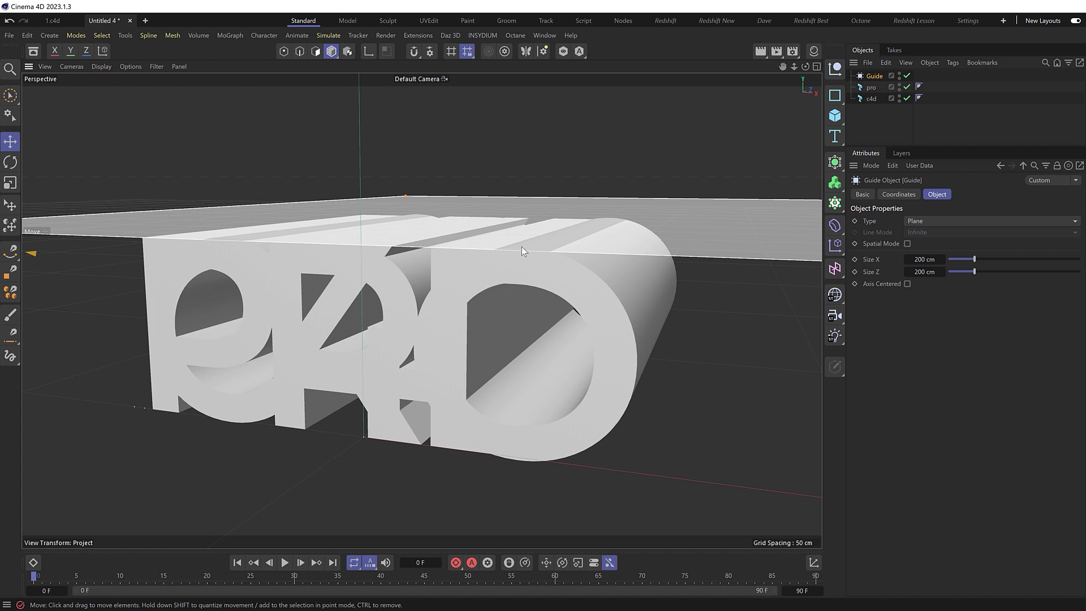
In the Front view, lower the vertical scale of the letter O in the pro text until its top meets the guide plane.
key("F5")
key("F1")
key("F4")
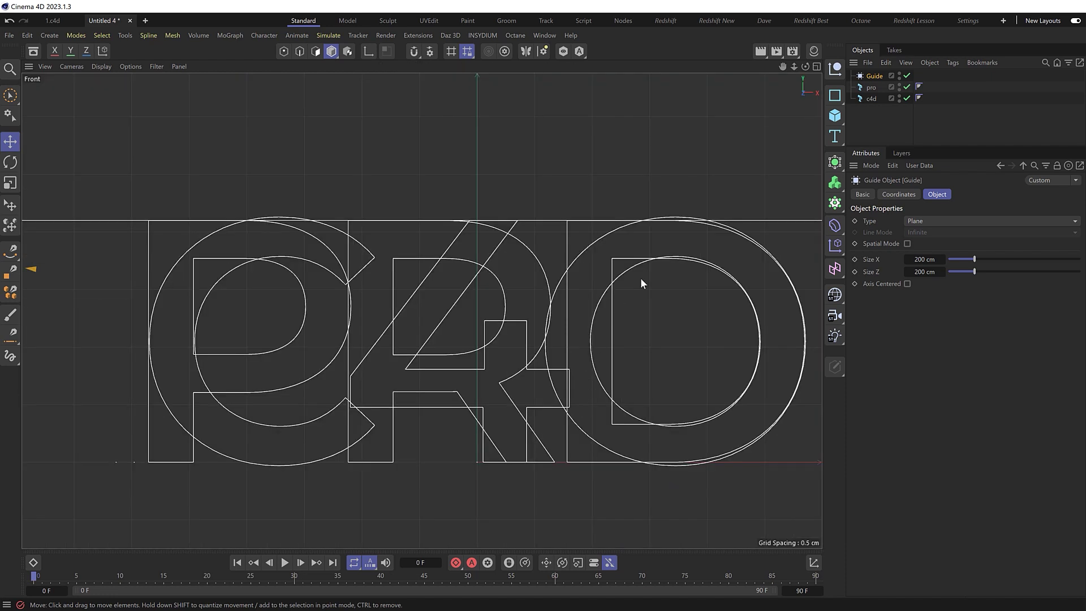
left_click(871, 87)
left_click(684, 155)
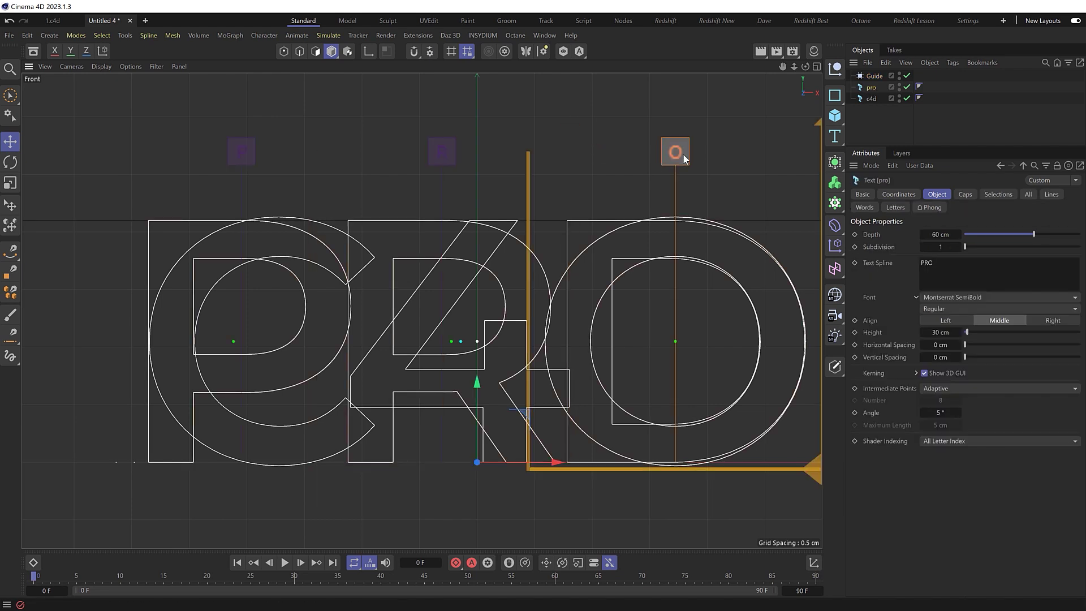
middle_click_drag(683, 158, 521, 195, "alt")
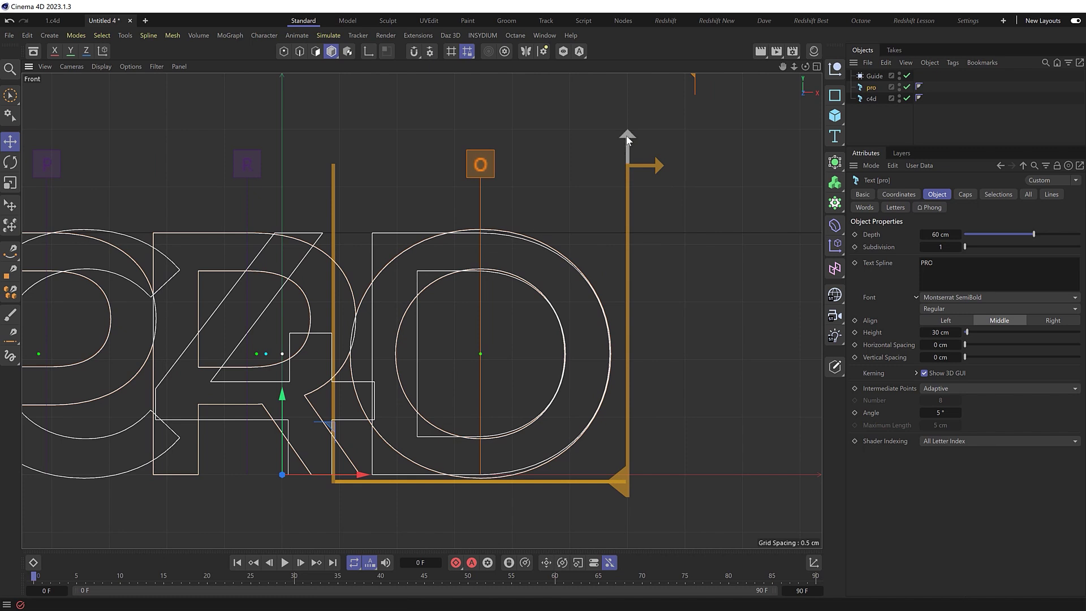
left_click_drag(627, 140, 631, 142)
middle_click_drag(205, 211, 468, 202, "alt")
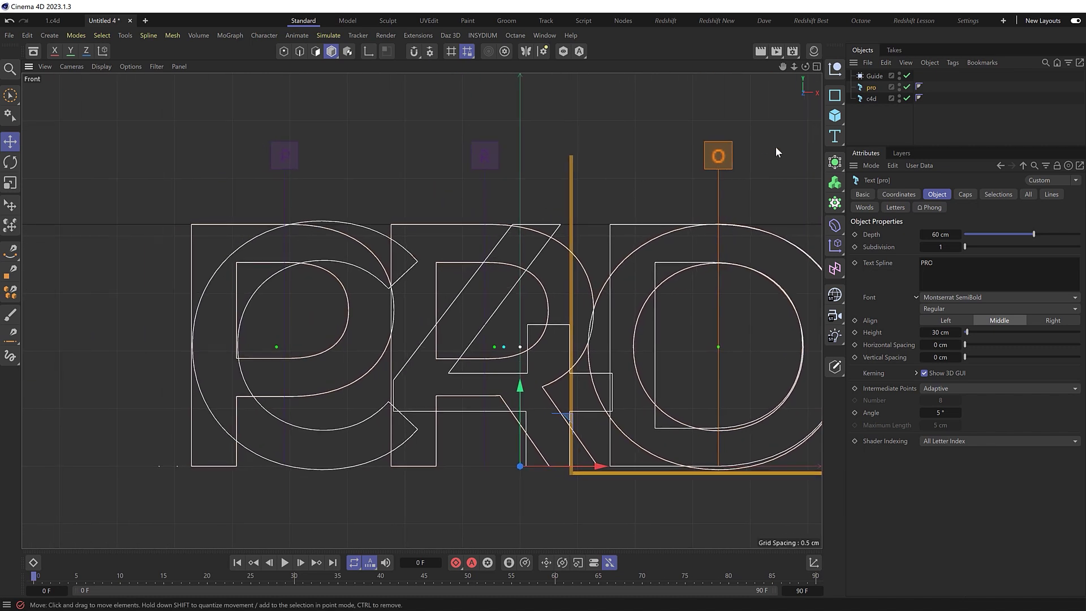
Lower the vertical scale of the letter C in the c4d text until its top meets the guide plane.
left_click(875, 97)
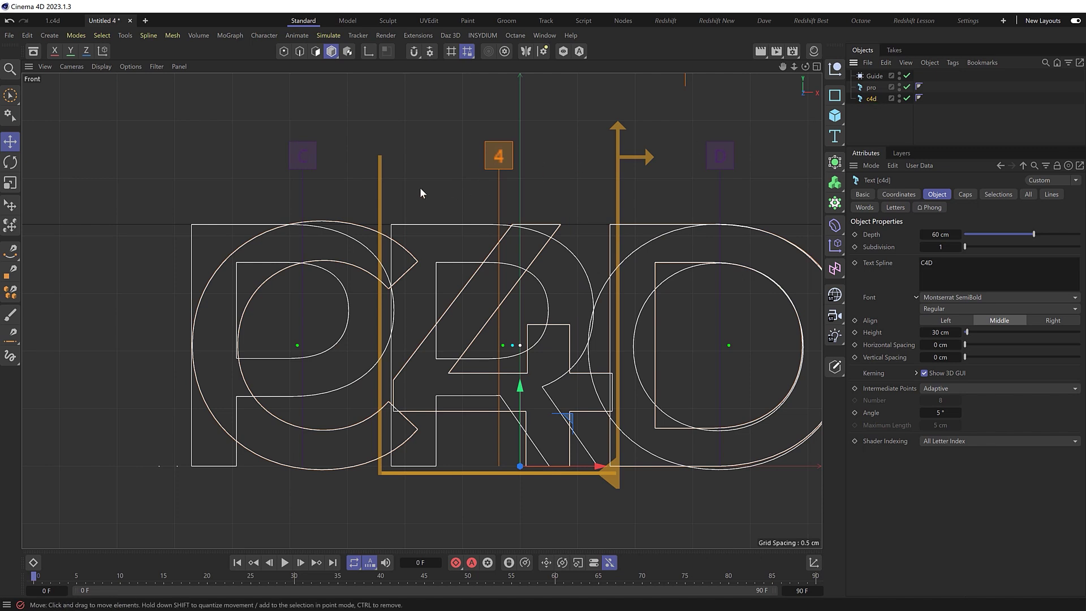
left_click(303, 155)
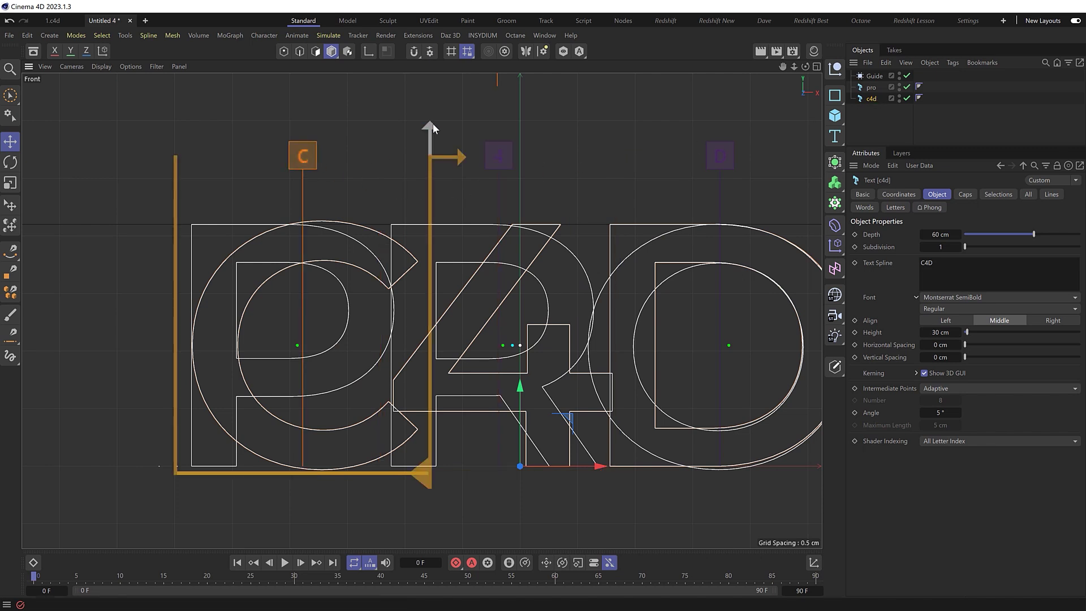
left_click_drag(432, 124, 433, 127)
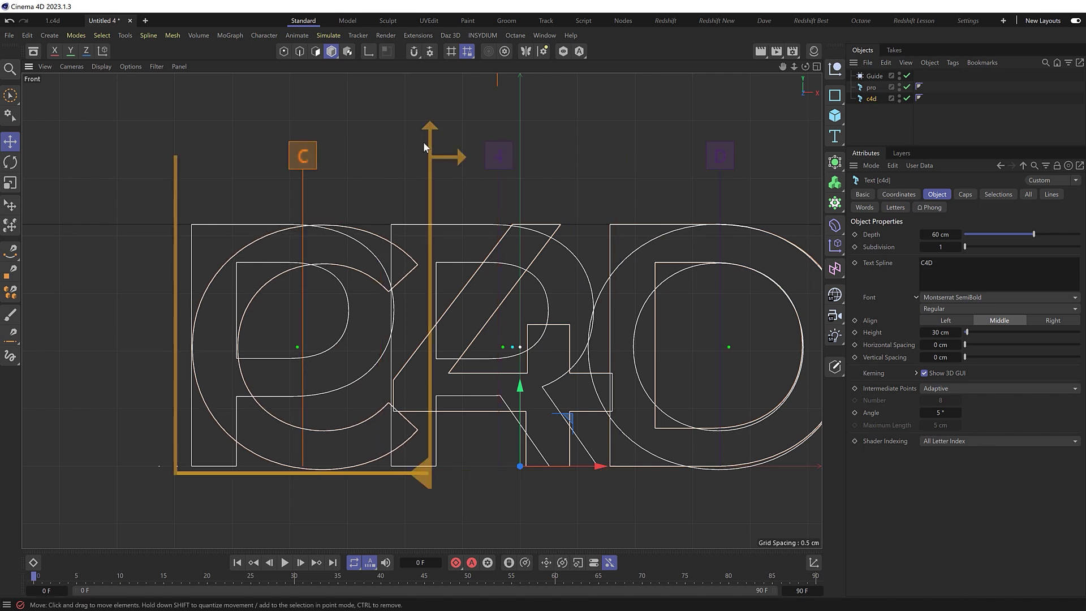
Return to the Perspective view to check the tops of the letters and disable the Guide object.
middle_click(424, 141)
middle_click(318, 204)
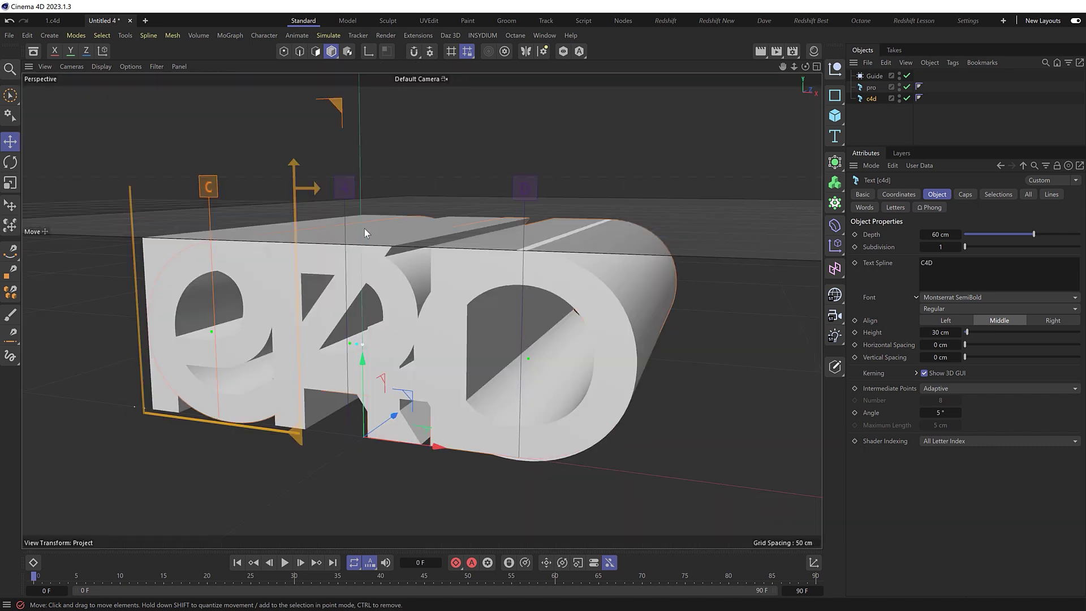
scroll(470, 282, "down", 2)
left_click_drag(622, 253, 586, 276, "alt")
left_click_drag(677, 269, 650, 261, "alt")
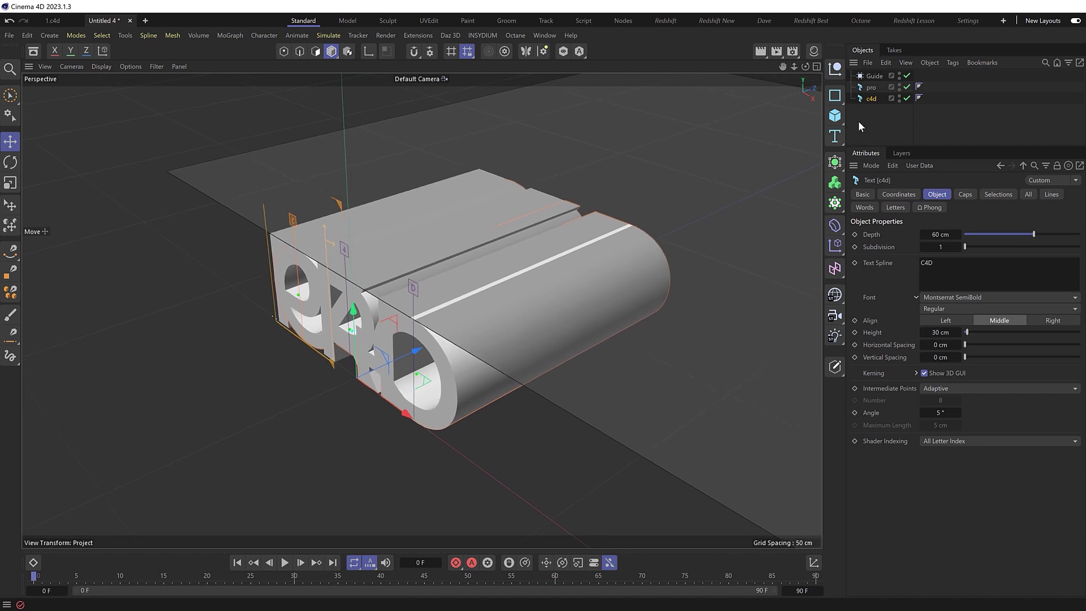
left_click(907, 76)
scroll(479, 225, "down", 3)
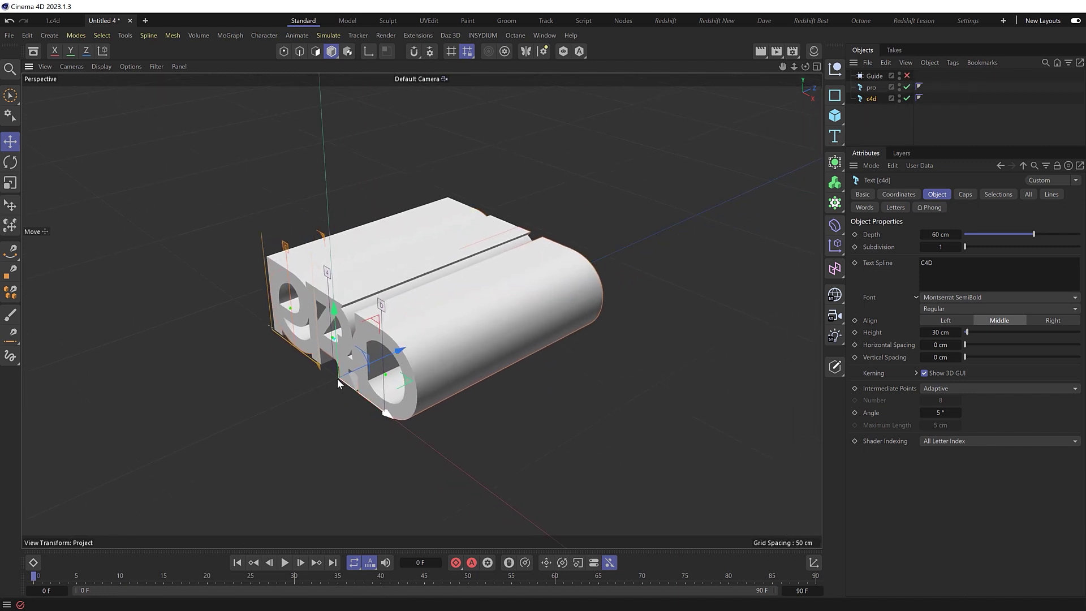
Select both the pro and c4d text objects and set their Z position to -30 cm.
left_click(873, 88, "ctrl")
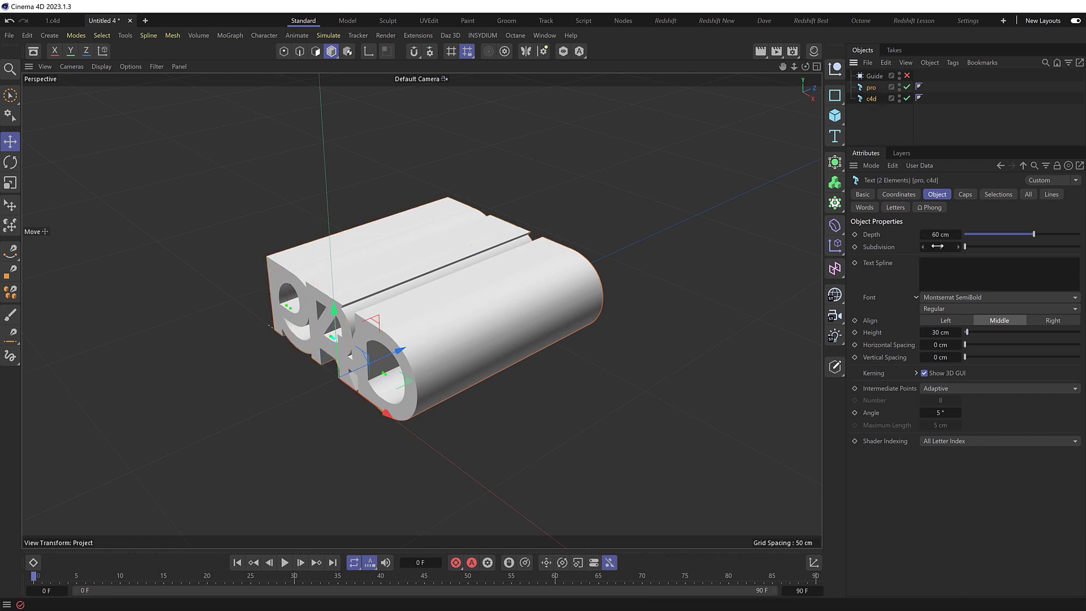
left_click(899, 194)
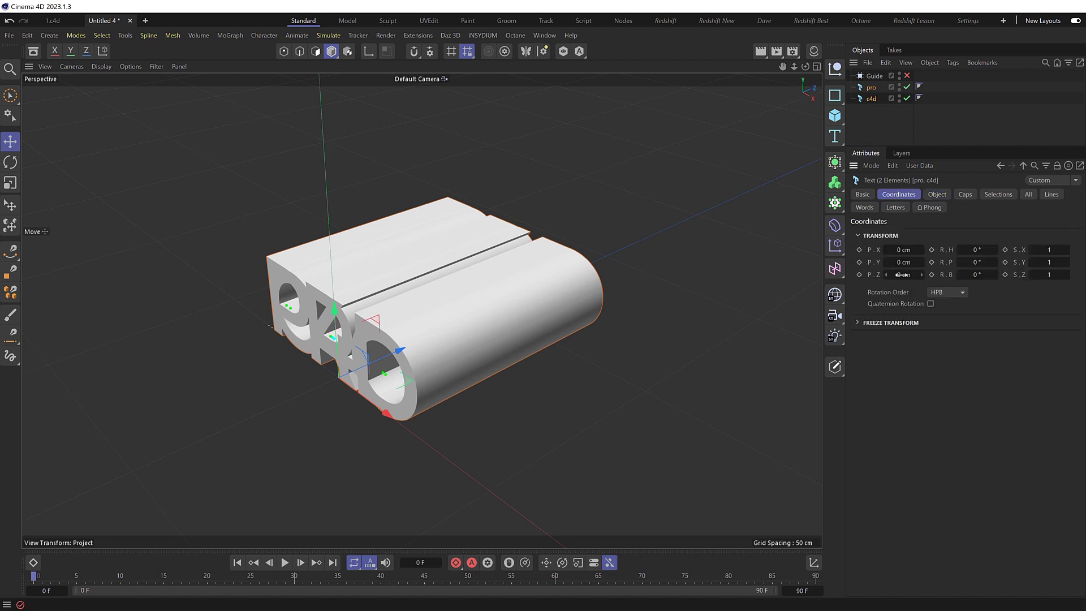
left_click_drag(904, 274, 884, 275)
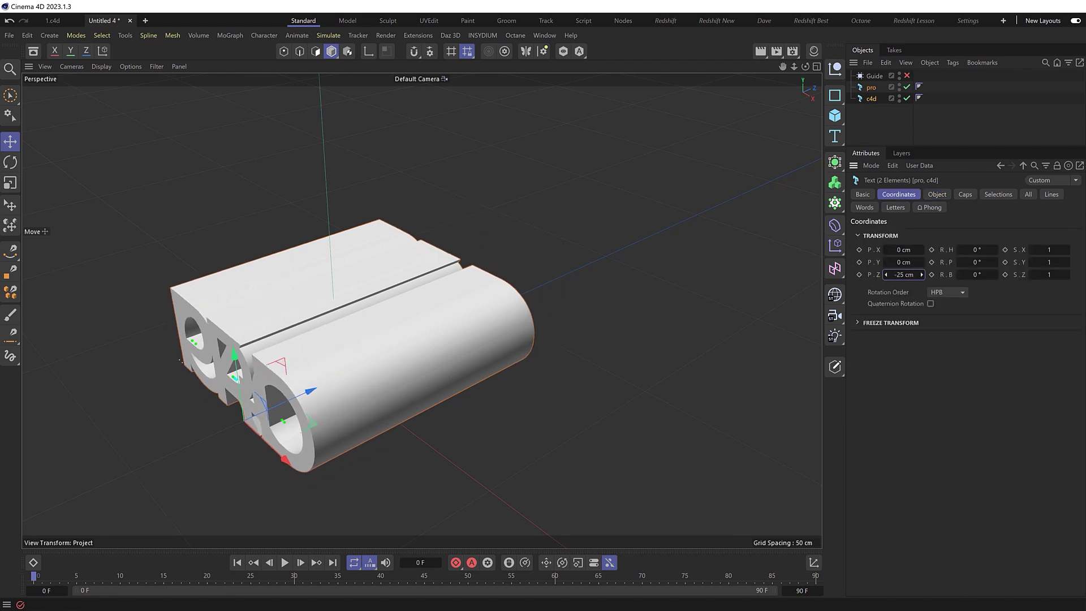
double_click(899, 275)
type("-30")
key("Return")
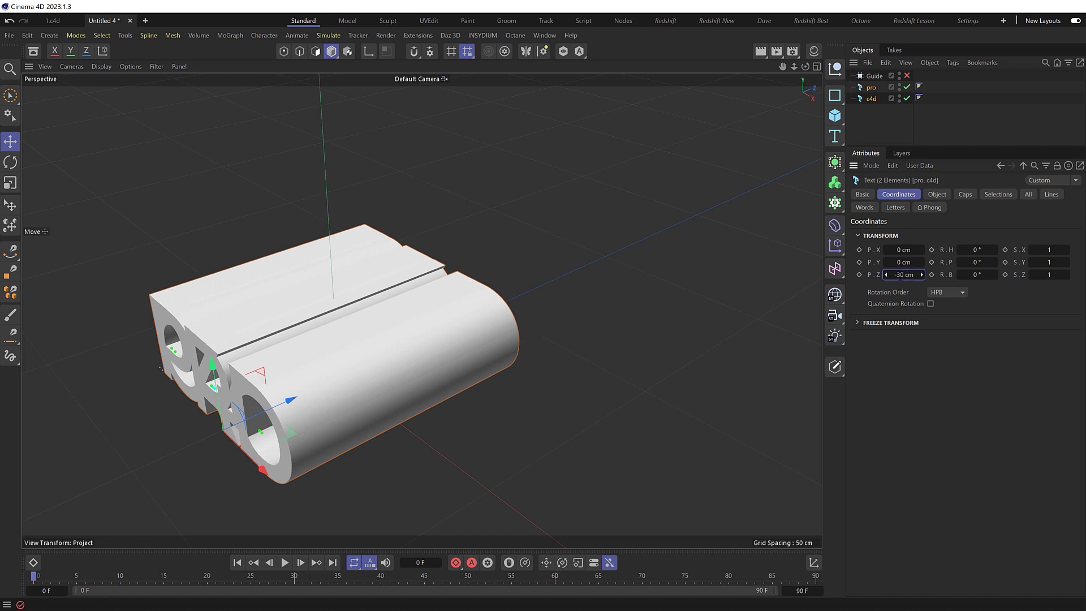
Add a Null at the world origin and make the pro text its child.
scroll(314, 324, "down", 2)
left_click_drag(314, 325, 510, 342, "alt")
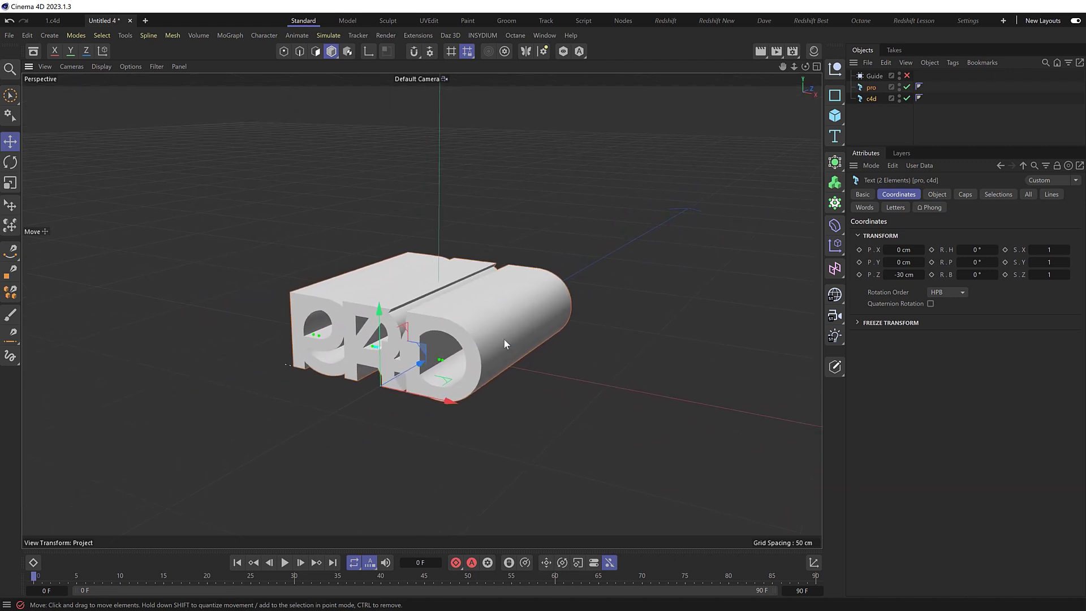
left_click(835, 69)
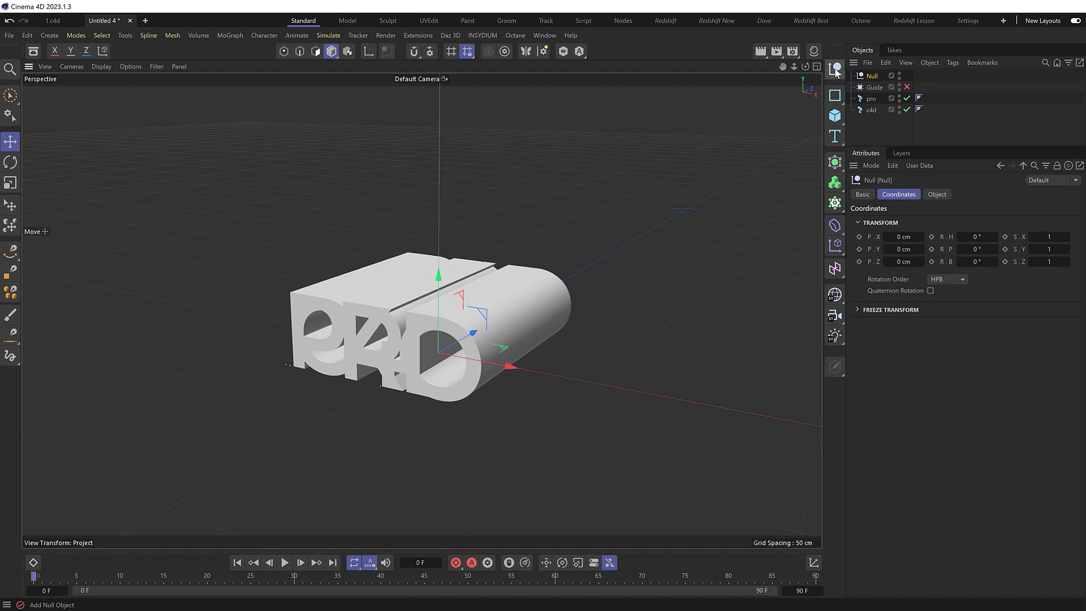
left_click(871, 99)
left_click_drag(875, 79, 873, 76)
left_click(873, 76)
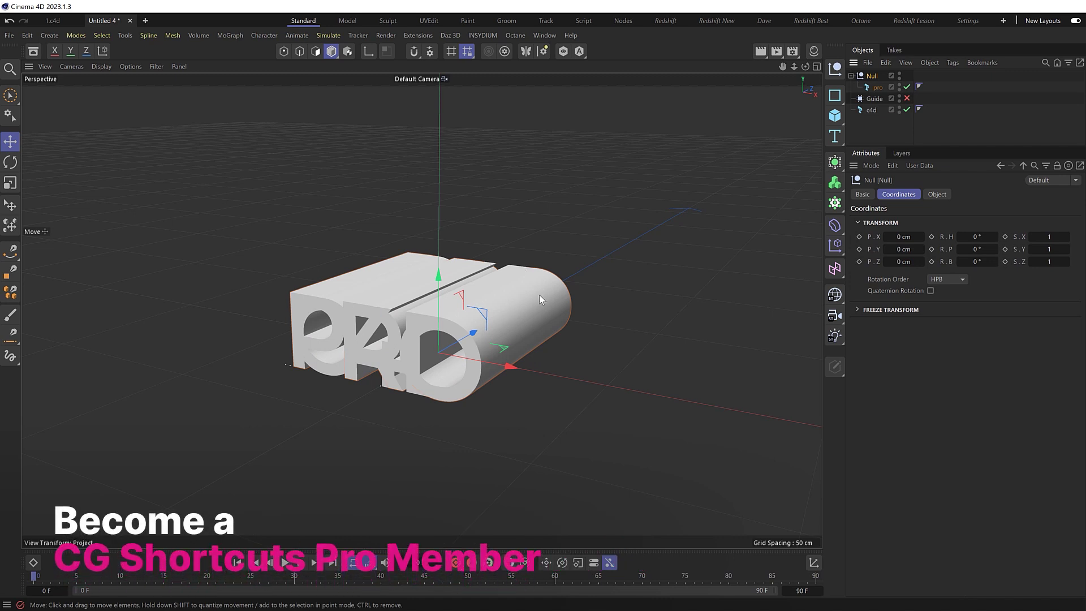
Rotate the Null's heading to 90° so the PRO letters cross the C4D letters at a right angle.
left_click_drag(977, 237, 1024, 236)
scroll(525, 376, "up", 4)
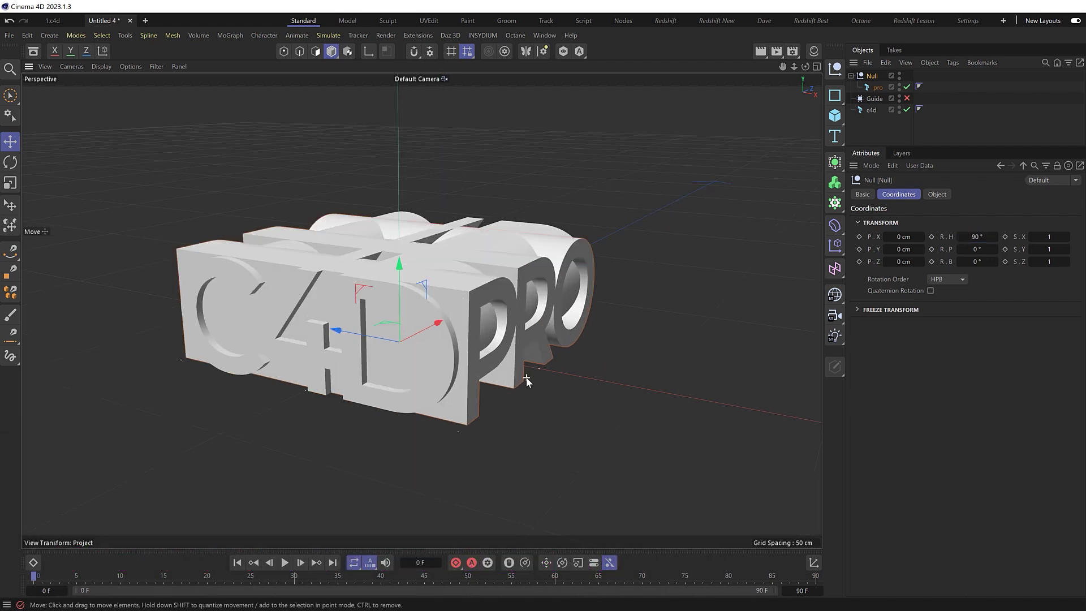
left_click_drag(487, 381, 486, 372, "alt")
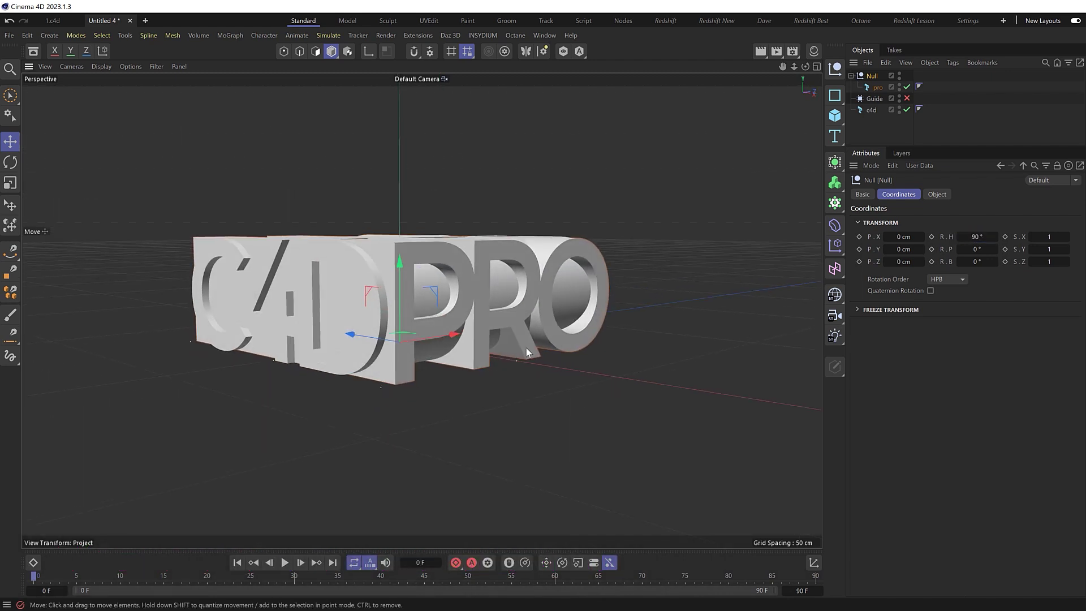
Place the c4d text inside the Null beneath pro and view the crossed letters from above.
left_click_drag(870, 110, 880, 93)
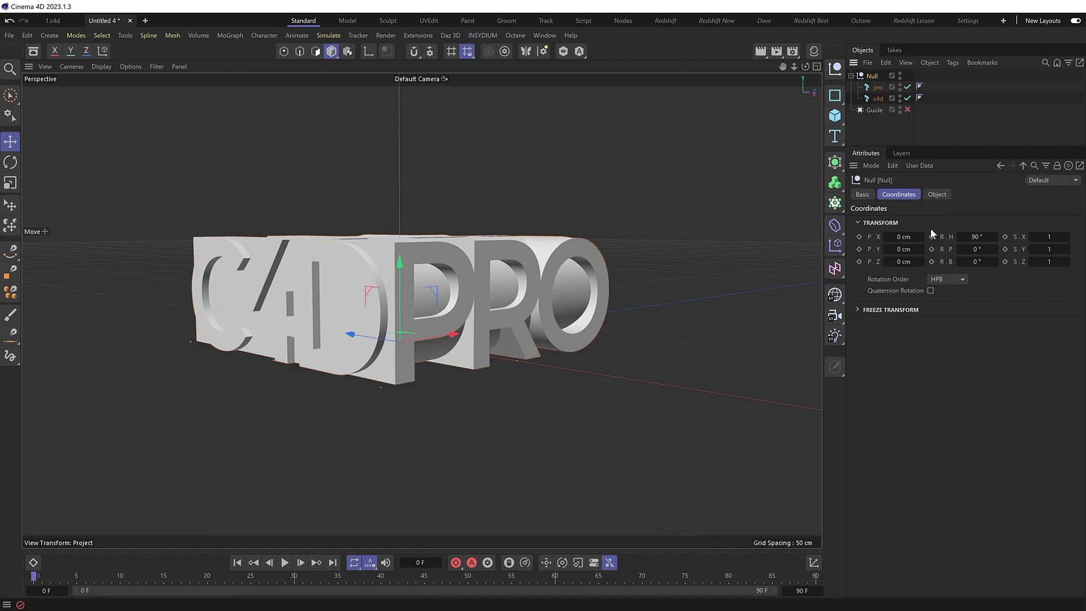
left_click_drag(951, 245, 977, 237)
left_click_drag(476, 252, 499, 291, "alt")
scroll(416, 308, "up", 6)
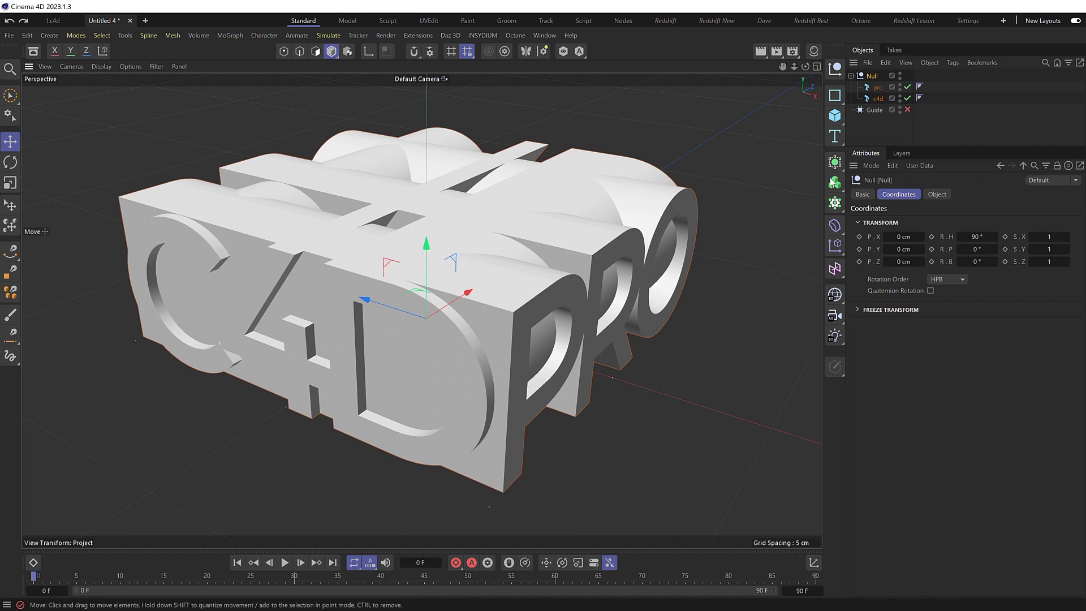
Add a Volume Builder inside the Null and make the pro and c4d texts its children.
left_click(837, 184)
left_click(890, 200)
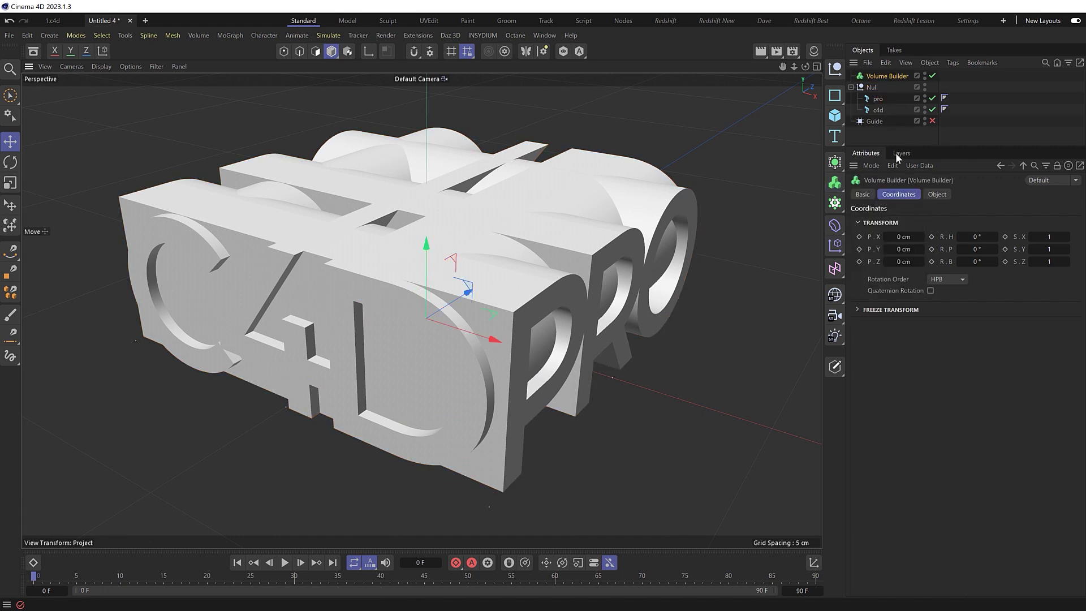
left_click_drag(897, 77, 882, 90)
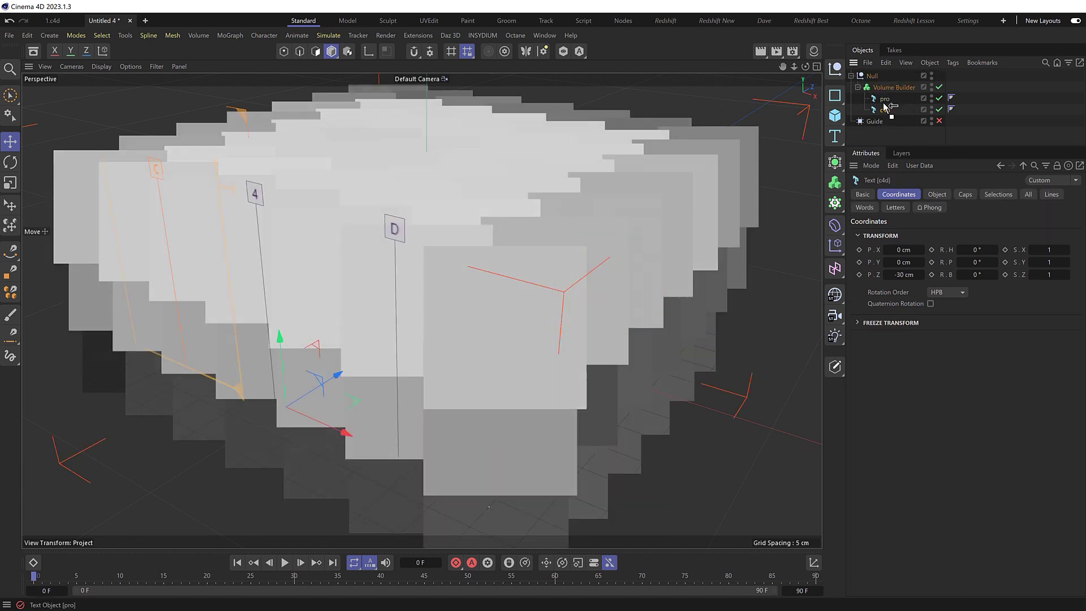
scroll(467, 230, "down", 10)
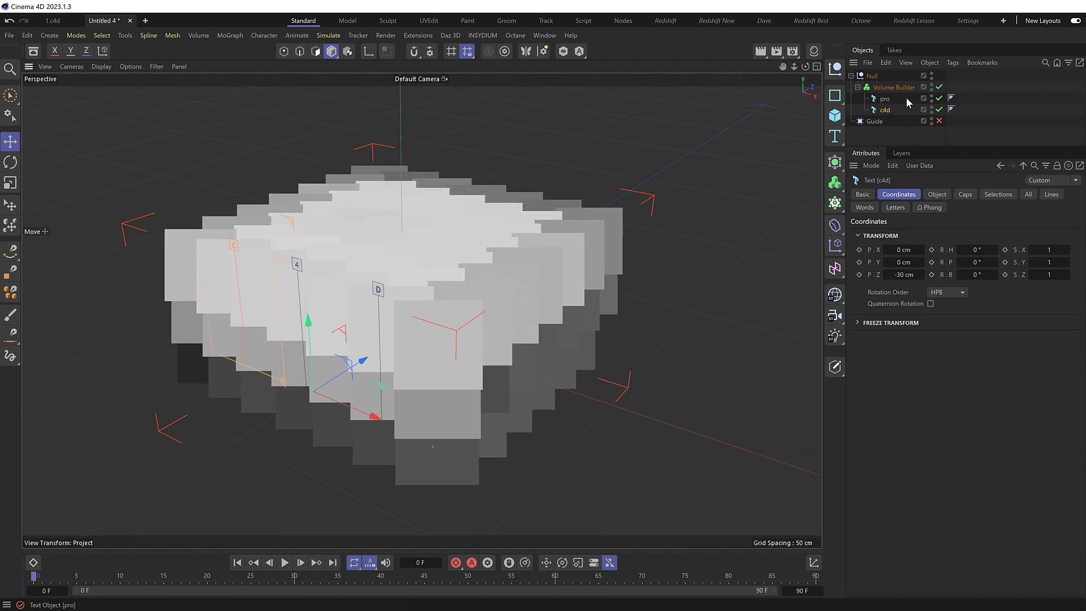
Reduce the Volume Builder's voxel size to 1 cm, and refine it further to 0.06 cm.
left_click(894, 88)
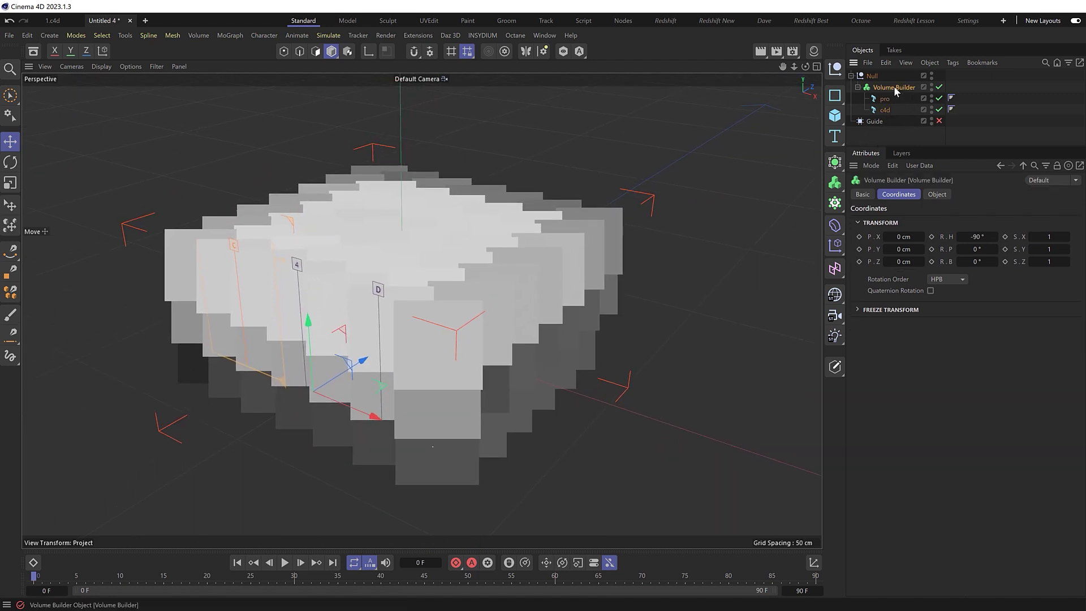
left_click(938, 194)
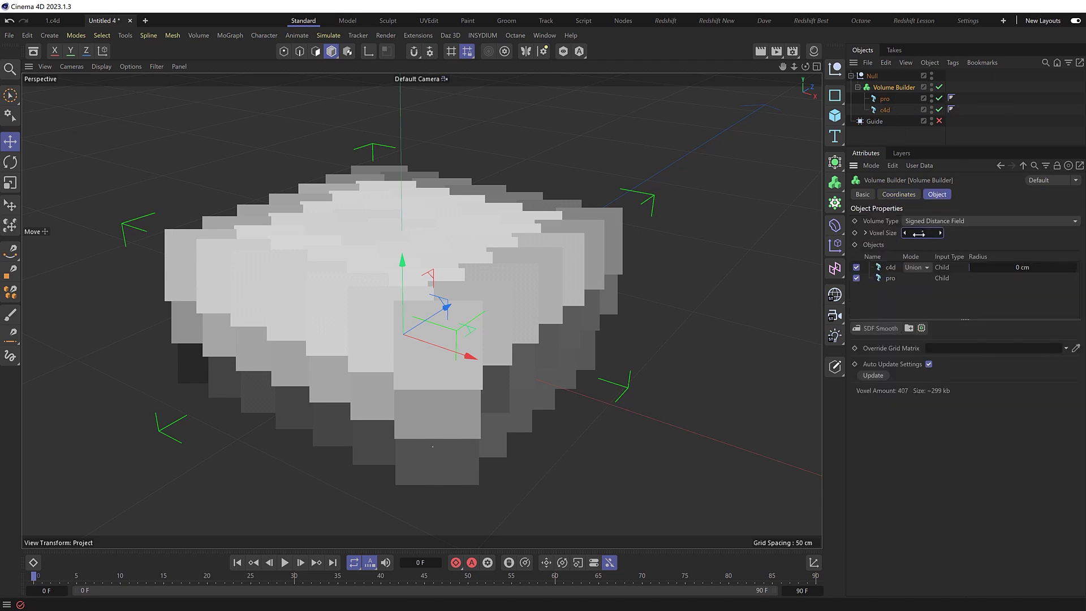
left_click_drag(919, 233, 888, 233)
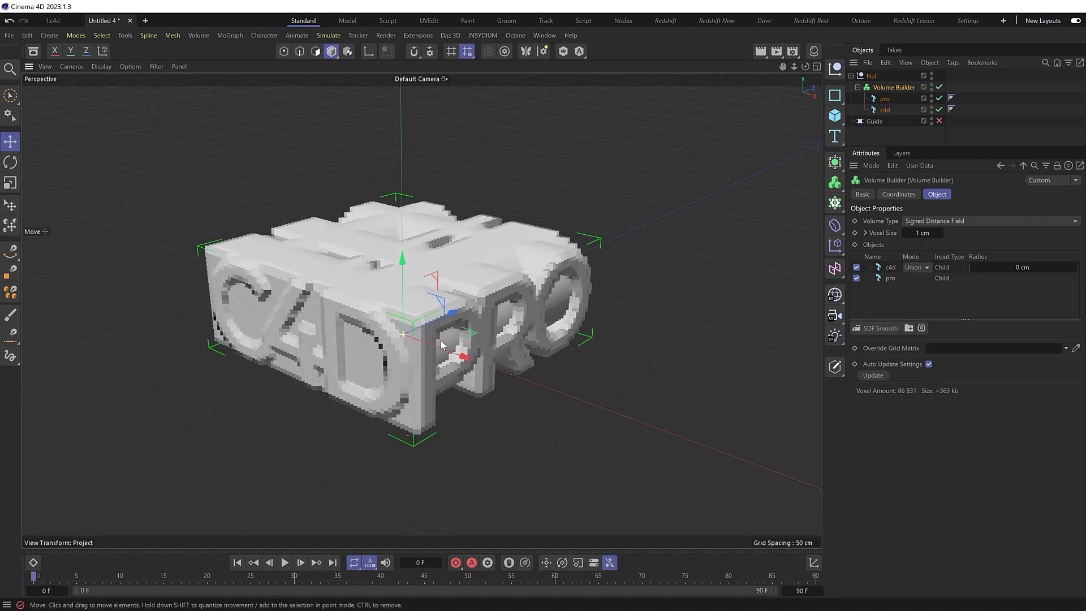
left_click_drag(435, 342, 457, 331, "alt")
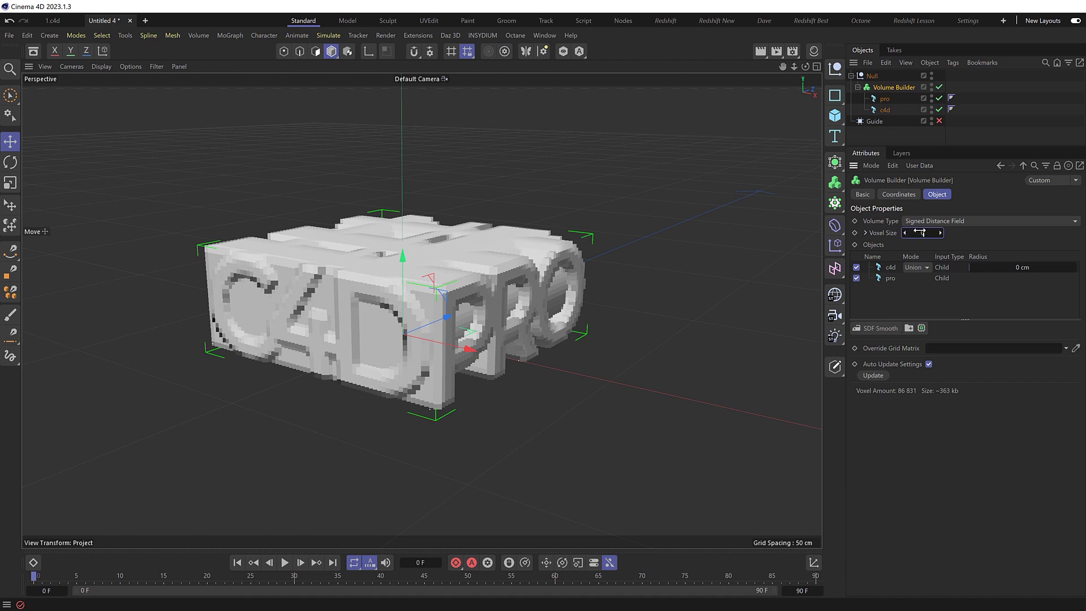
key("Return")
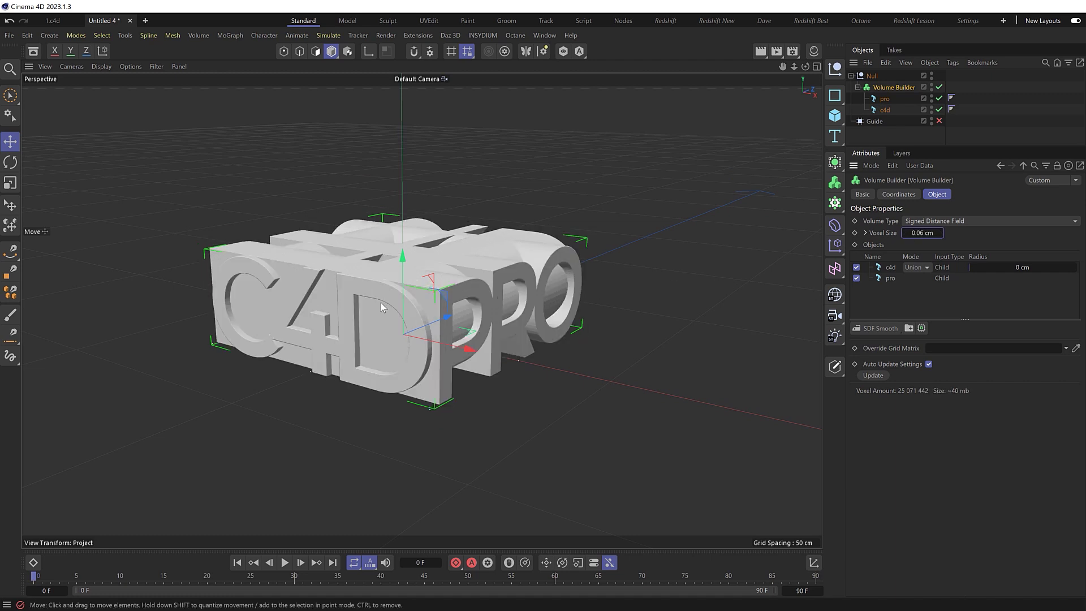
Set the c4d object's mode in the Volume Builder to Intersect and check the PRO and C4D sides of the shape.
scroll(366, 307, "up", 5)
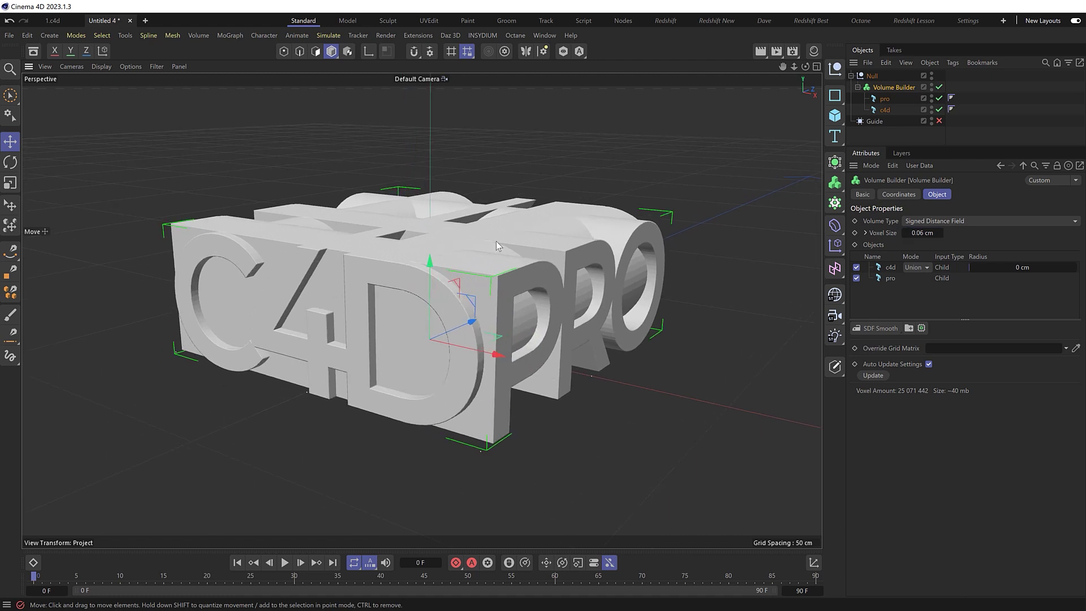
left_click_drag(538, 269, 470, 291, "alt")
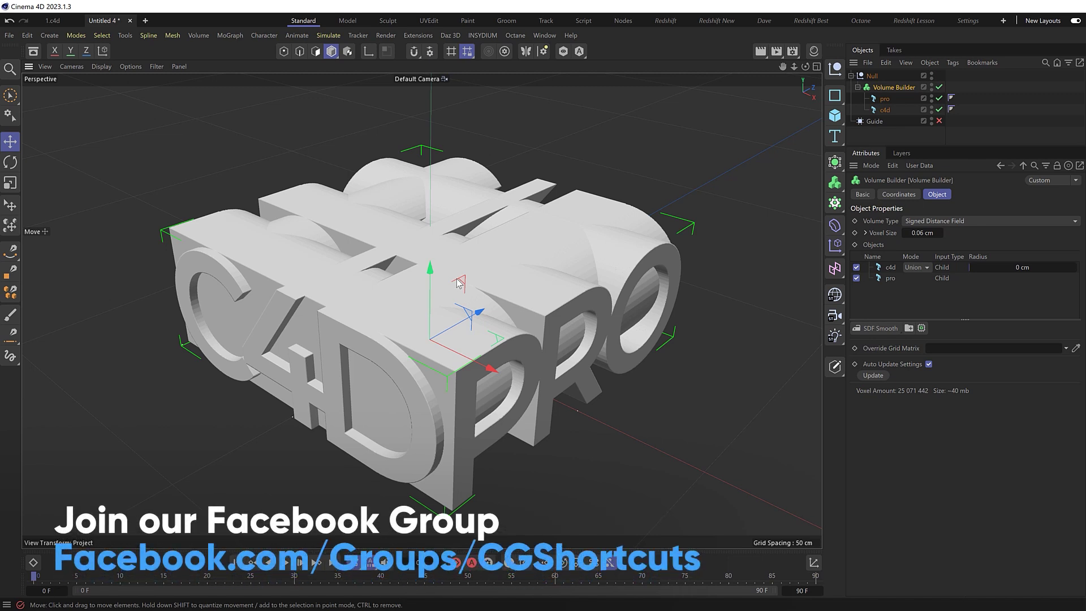
left_click(917, 267)
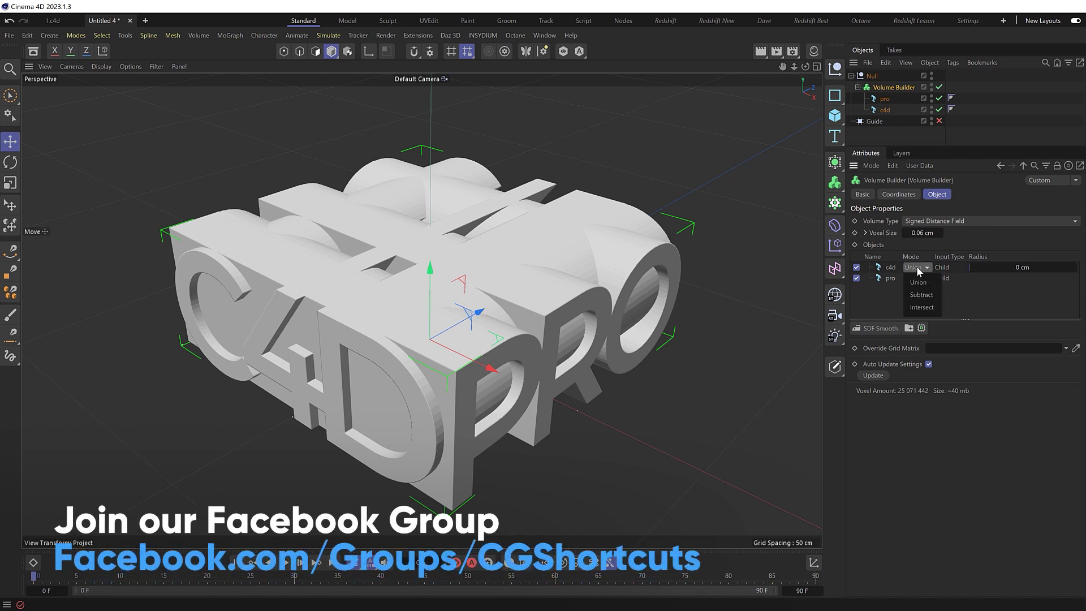
left_click(928, 308)
mouse_move(385, 305)
left_mouse_down("alt")
mouse_move(362, 304)
mouse_move(466, 308)
mouse_move(321, 324)
mouse_move(561, 290)
mouse_move(589, 314)
mouse_move(395, 318)
left_mouse_up("alt")
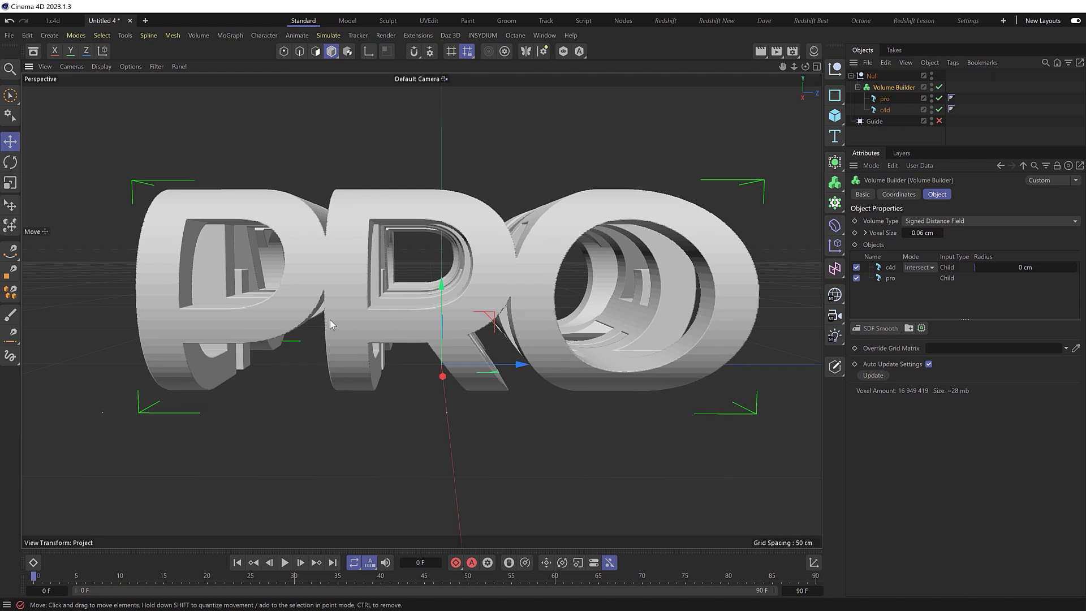
left_click_drag(330, 320, 482, 332, "alt")
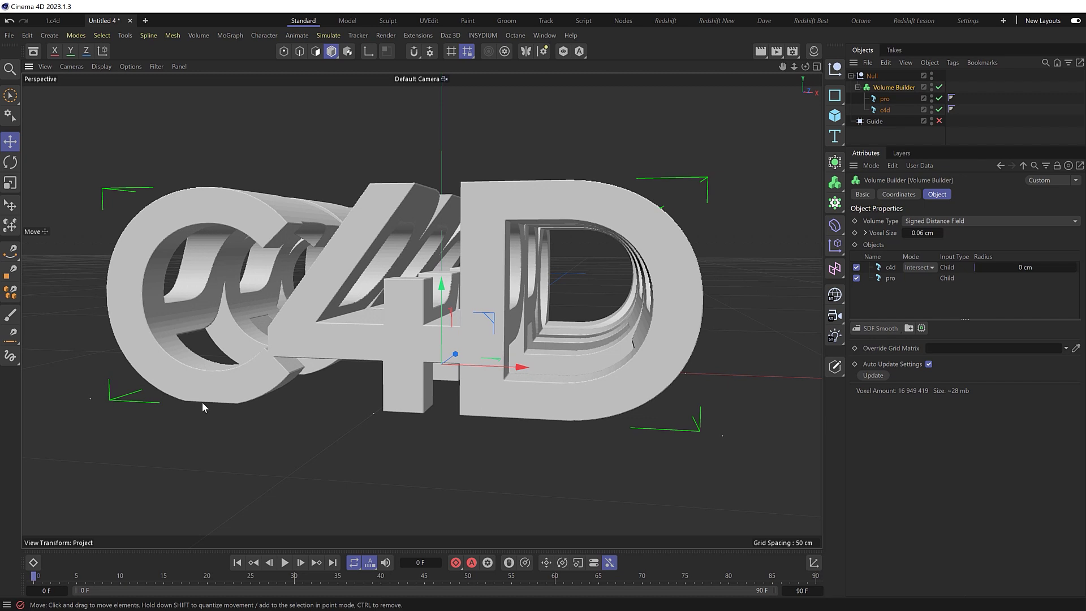
Disable the Volume Builder and the pro text to isolate the C4D letter outlines in the front view.
left_click(939, 87)
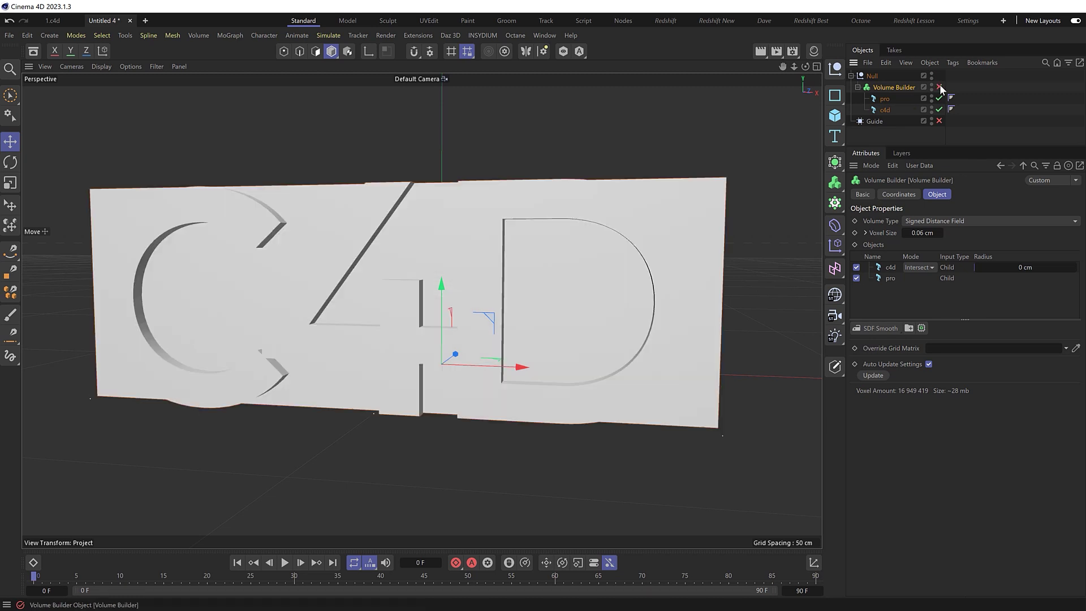
left_click_drag(348, 359, 212, 373, "alt")
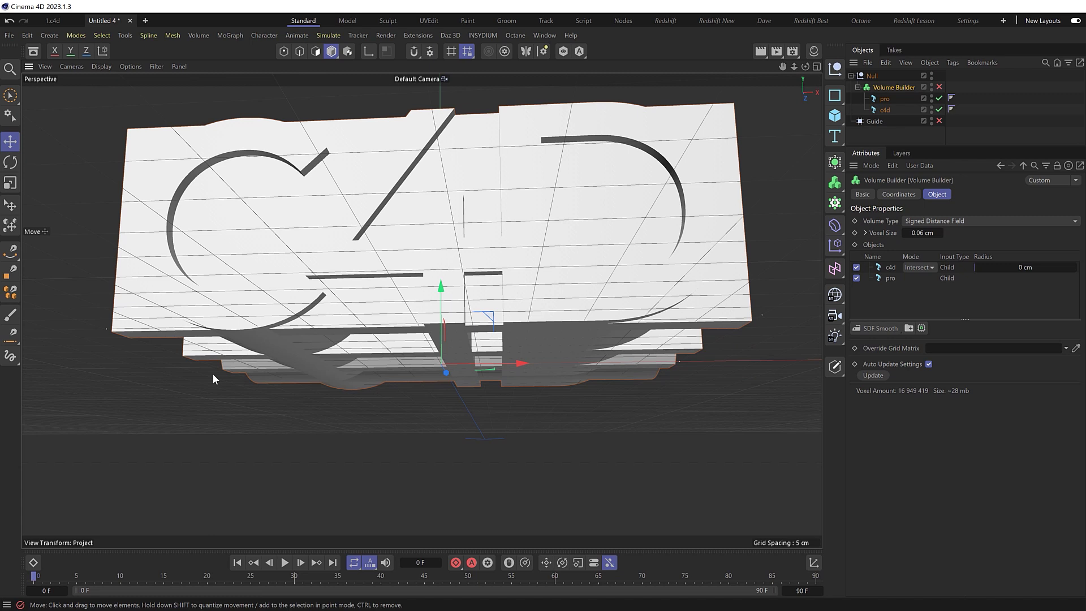
middle_click(243, 331)
middle_click(640, 461)
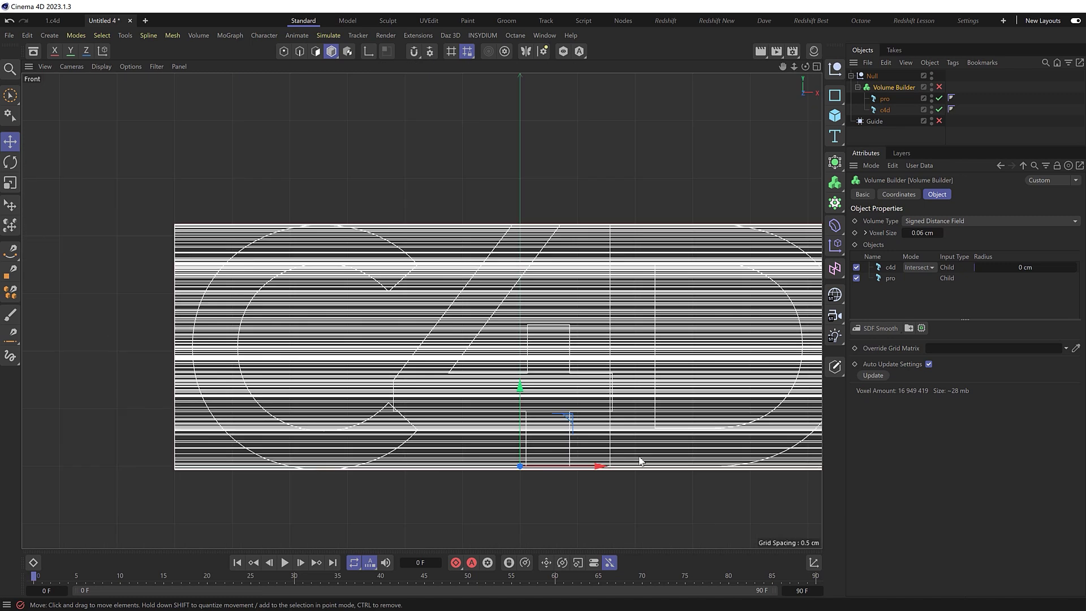
left_click(939, 98)
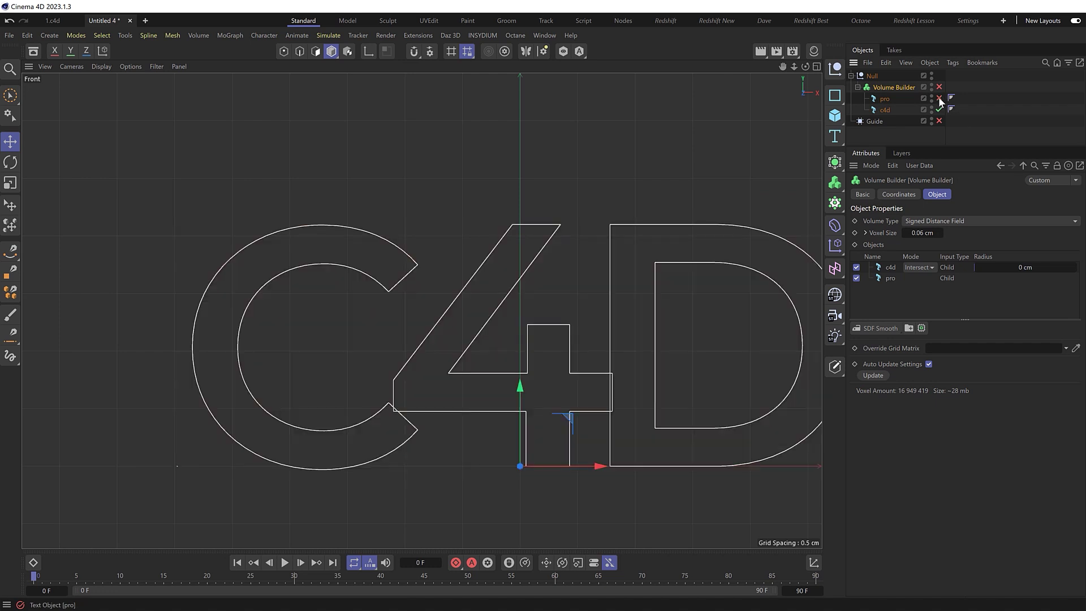
Raise the C of the c4d text to the baseline of the 4 and D, and shrink its height to the enabled Guide.
left_click(886, 110)
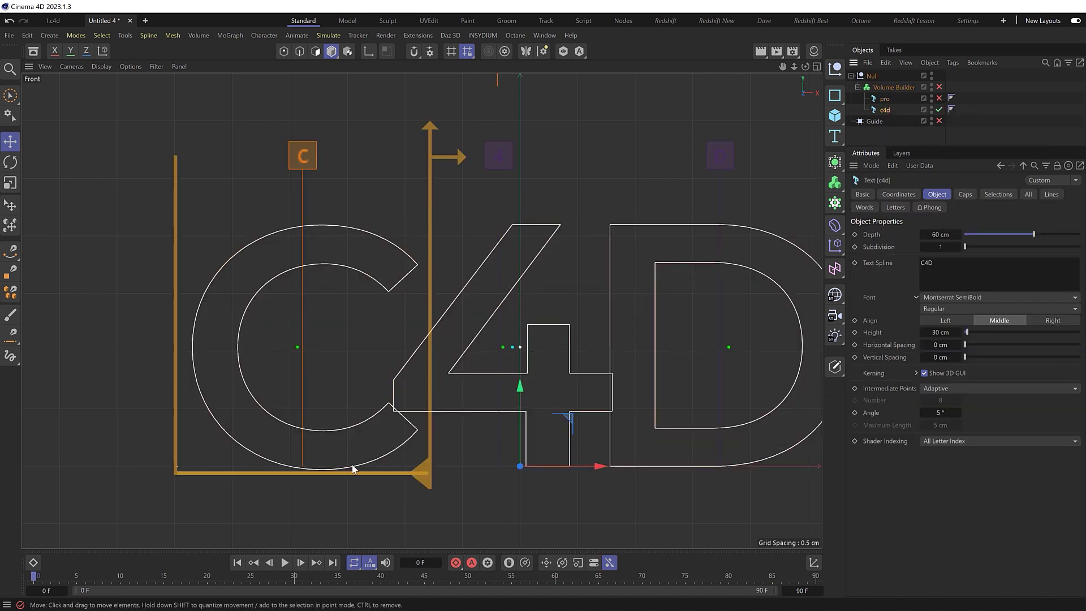
left_click_drag(424, 468, 421, 462)
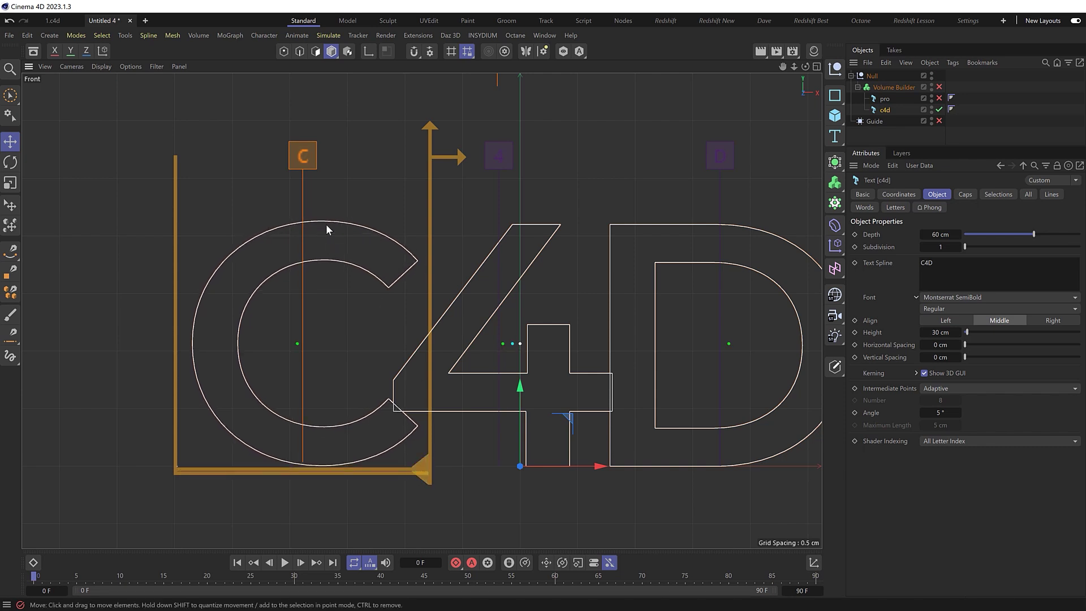
left_click(940, 121)
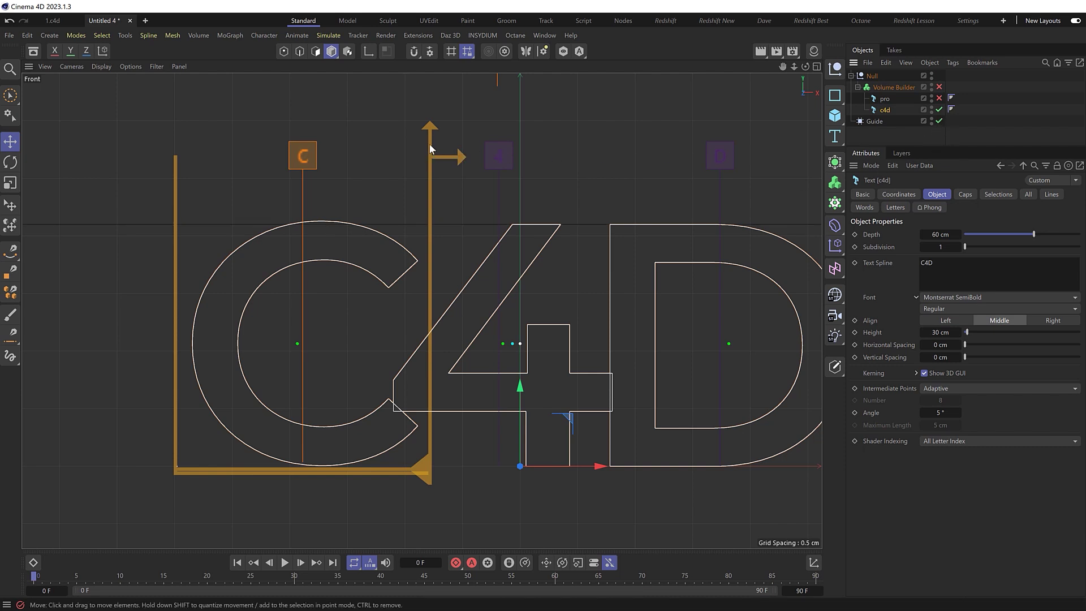
left_click_drag(429, 130, 430, 139)
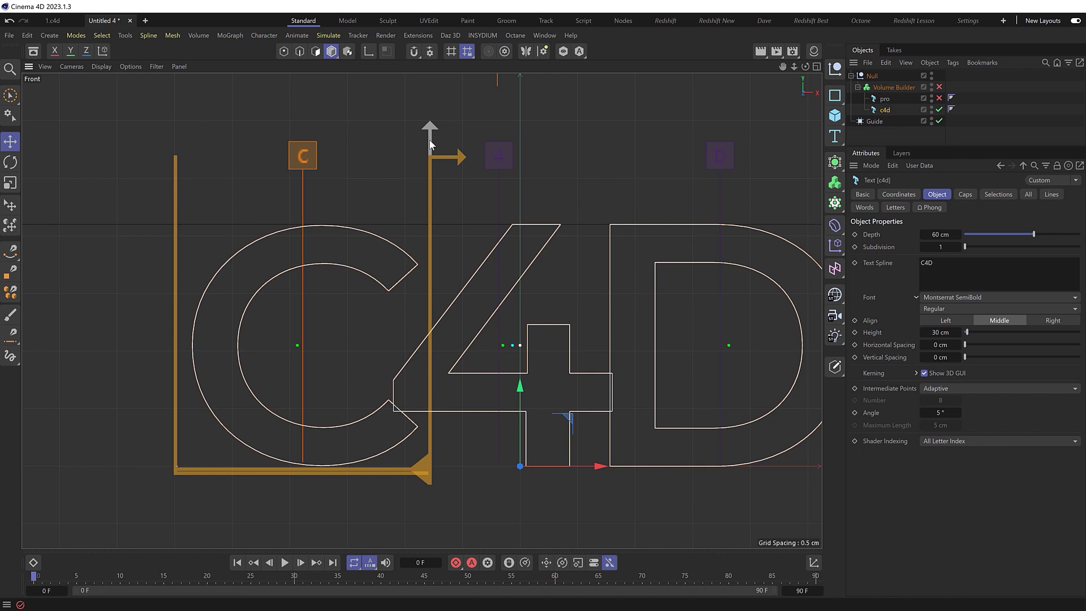
Disable the Guide, re-enable the pro text and Volume Builder, and check the intersected shape in perspective from the C4D and PRO sides.
middle_click(496, 204)
middle_click(333, 225)
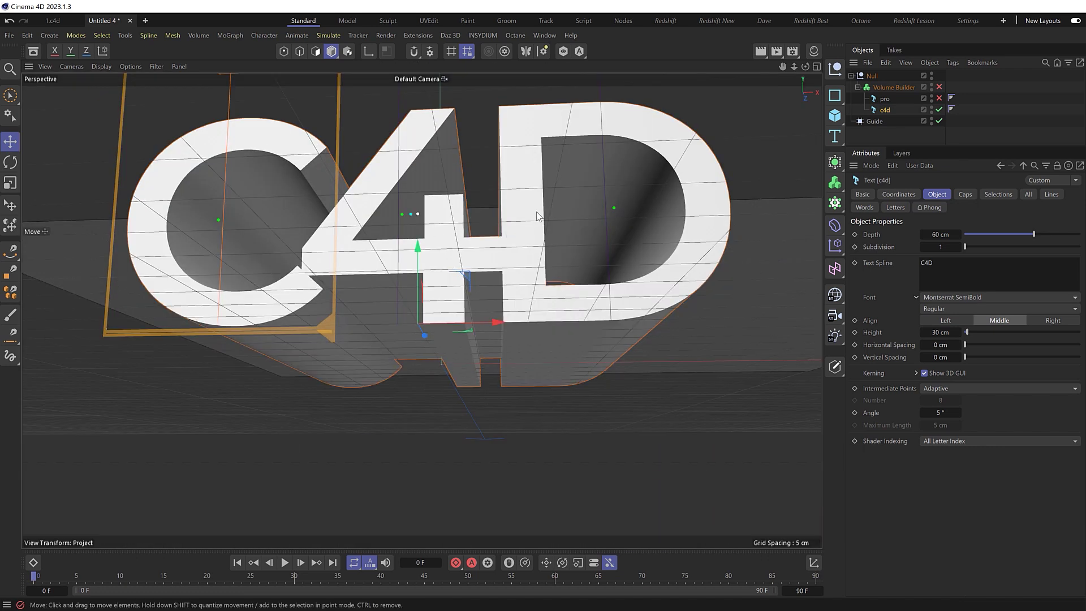
left_click_drag(538, 215, 554, 238, "alt")
middle_click_drag(554, 239, 507, 268, "alt")
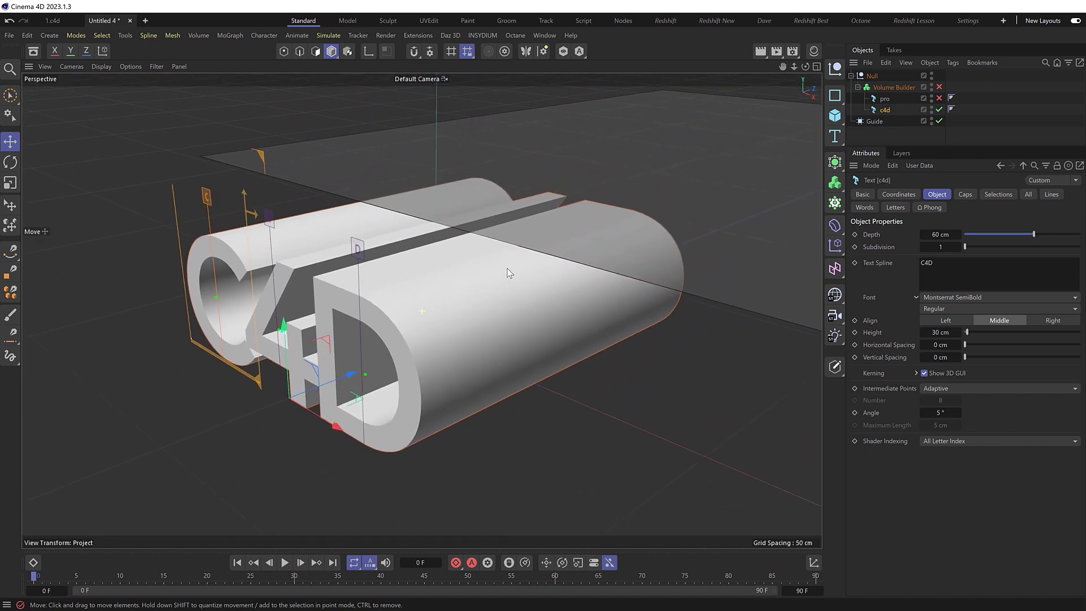
left_click(939, 121)
left_click_drag(939, 99, 945, 81)
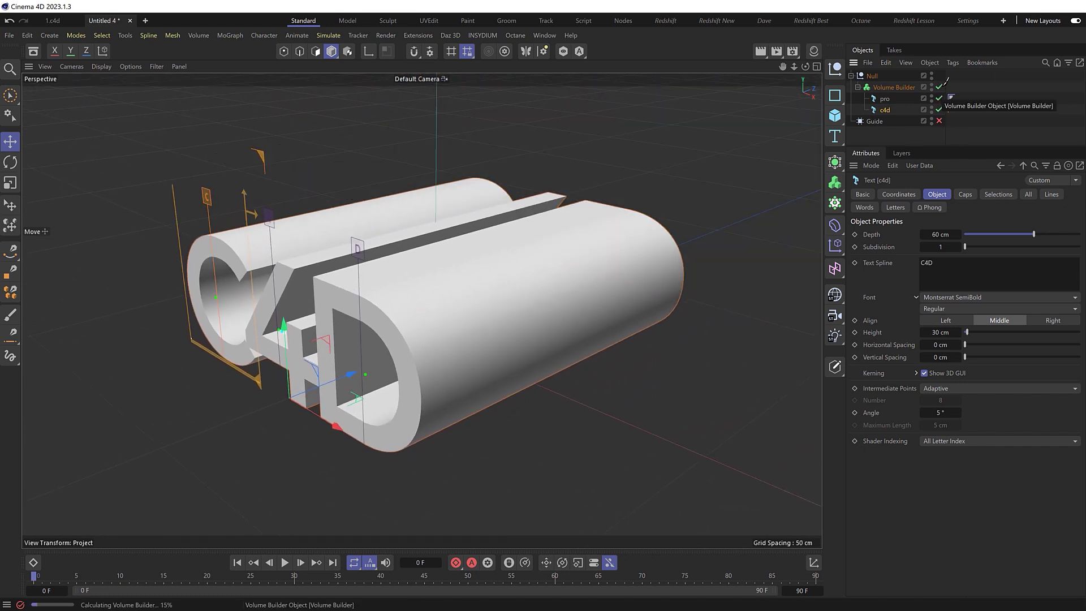
left_click(954, 85)
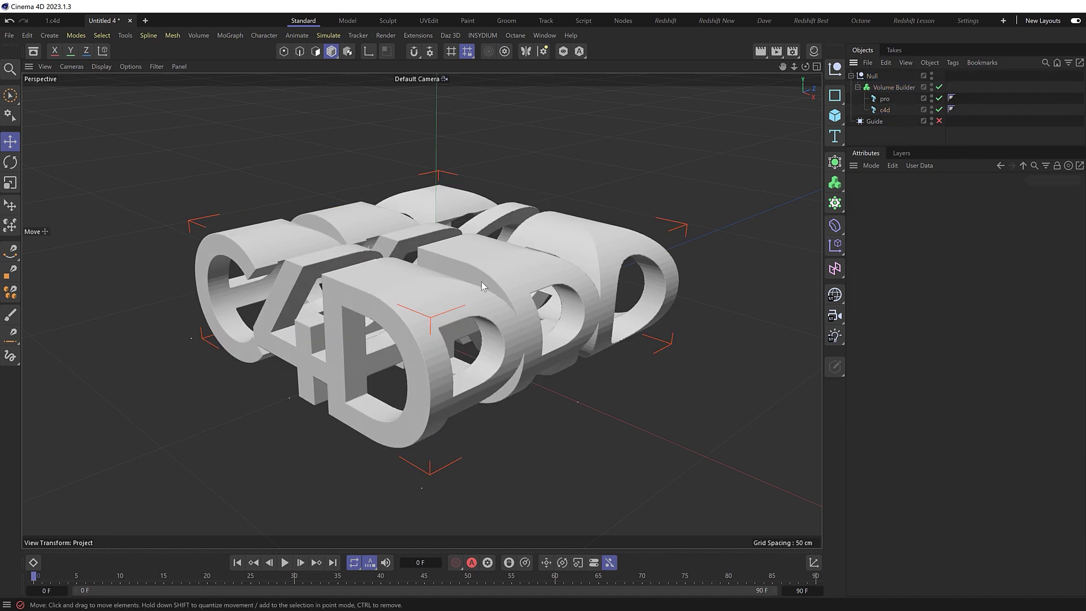
left_click_drag(461, 292, 291, 248, "alt")
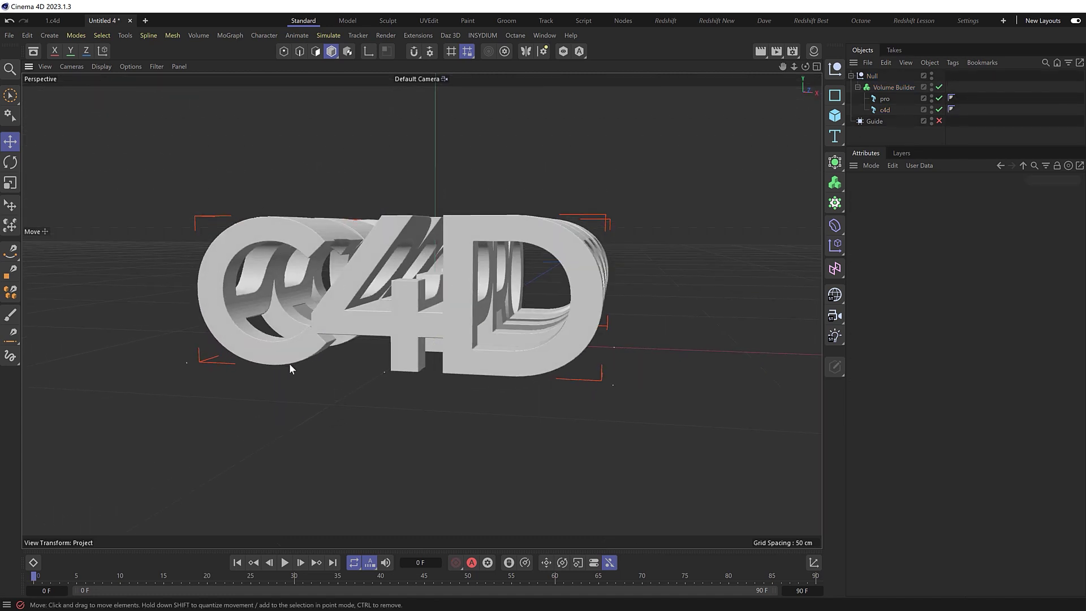
left_click_drag(611, 290, 504, 310, "alt")
scroll(462, 321, "up", 3)
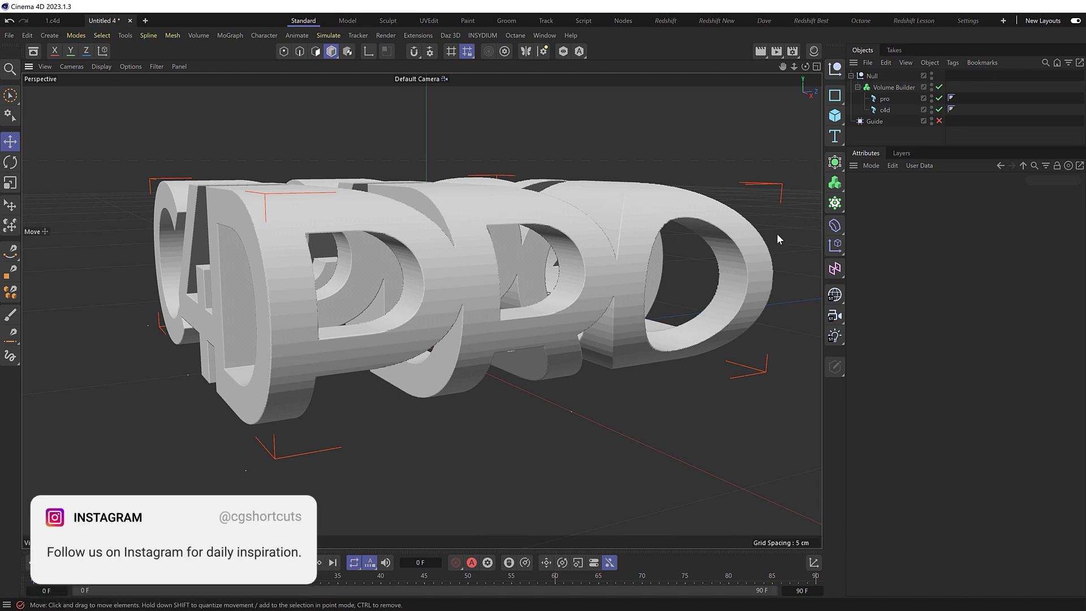
Disable the Volume Builder and pro text and display Gouraud shading with lines to examine the segments along the c4d text's curves.
left_click(939, 86)
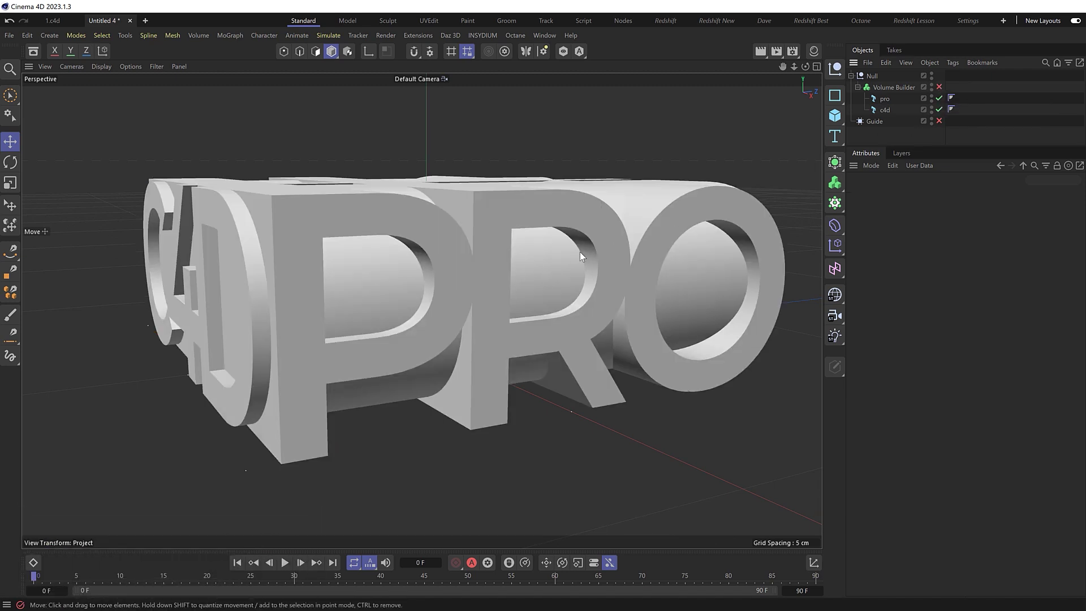
key("n")
key("b")
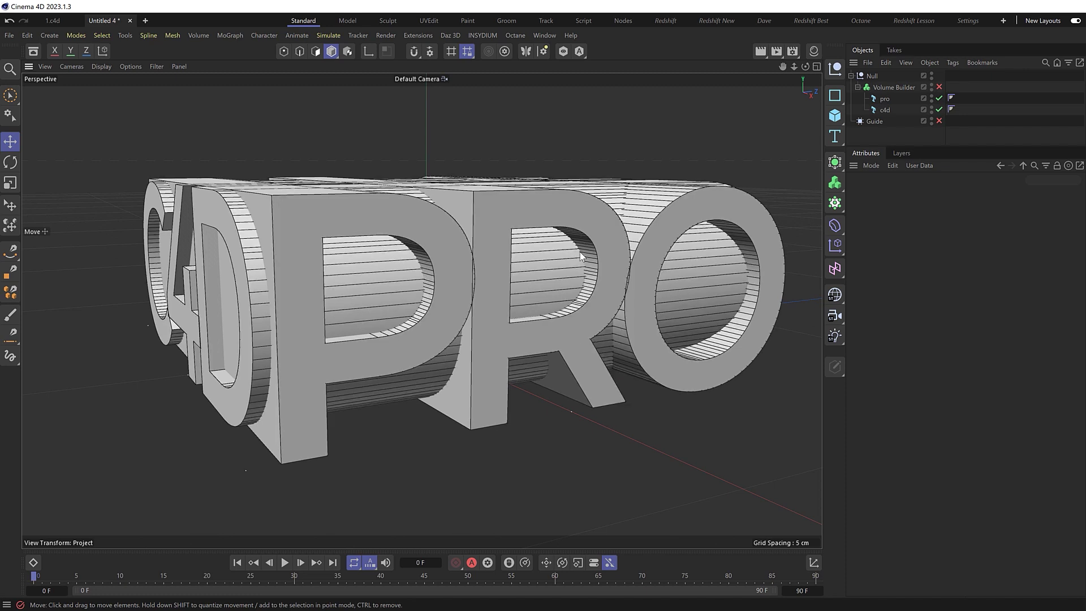
left_click_drag(579, 252, 556, 303, "alt")
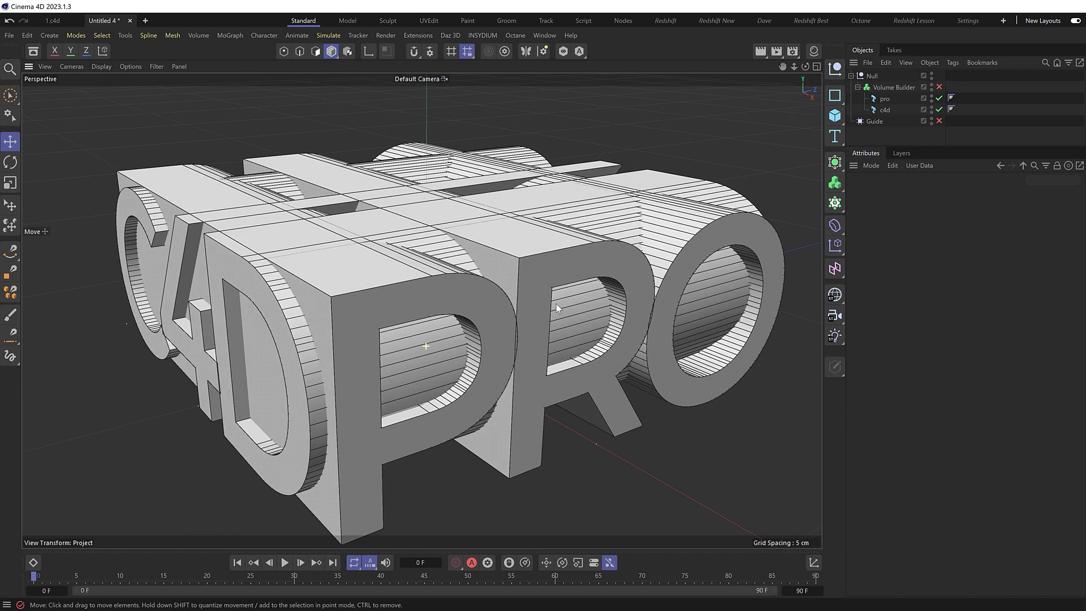
left_click(939, 99)
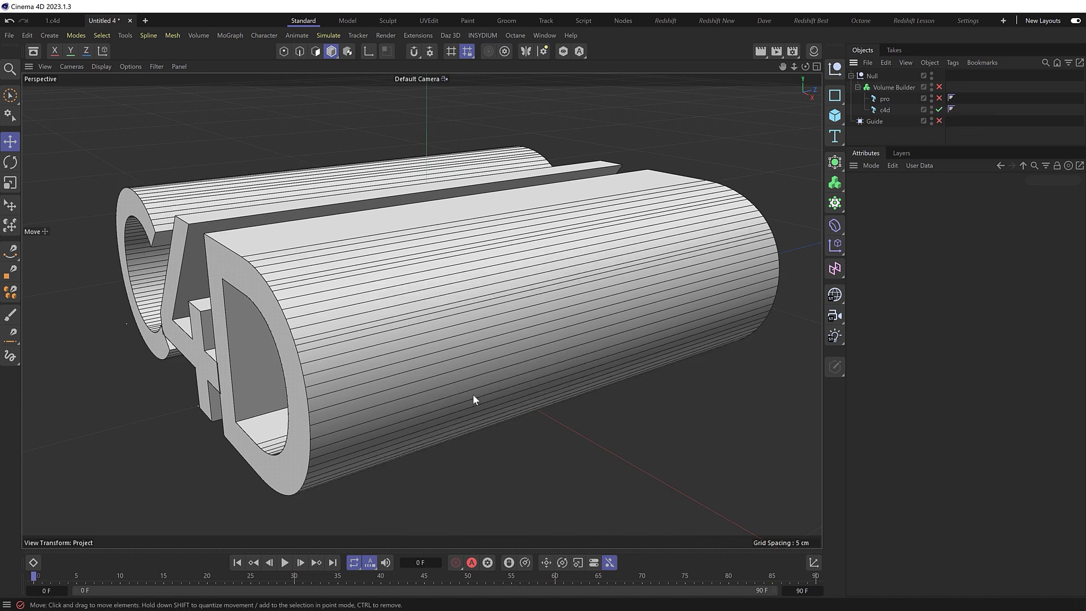
left_click_drag(473, 395, 473, 379, "alt")
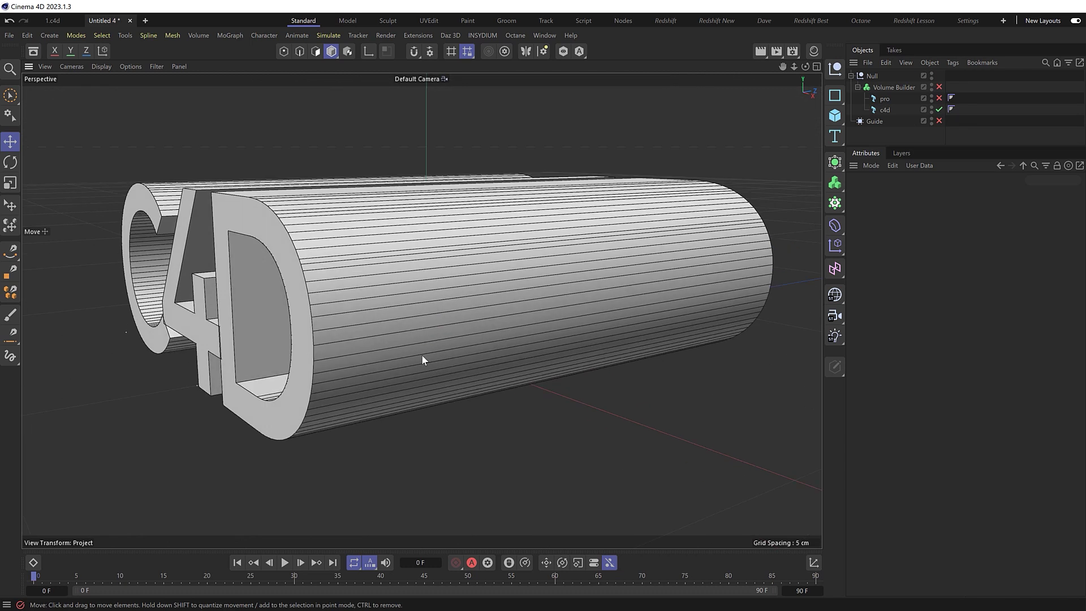
Set the c4d text's intermediate point angle to 1° and re-enable the pro text and Volume Builder.
left_click(885, 110)
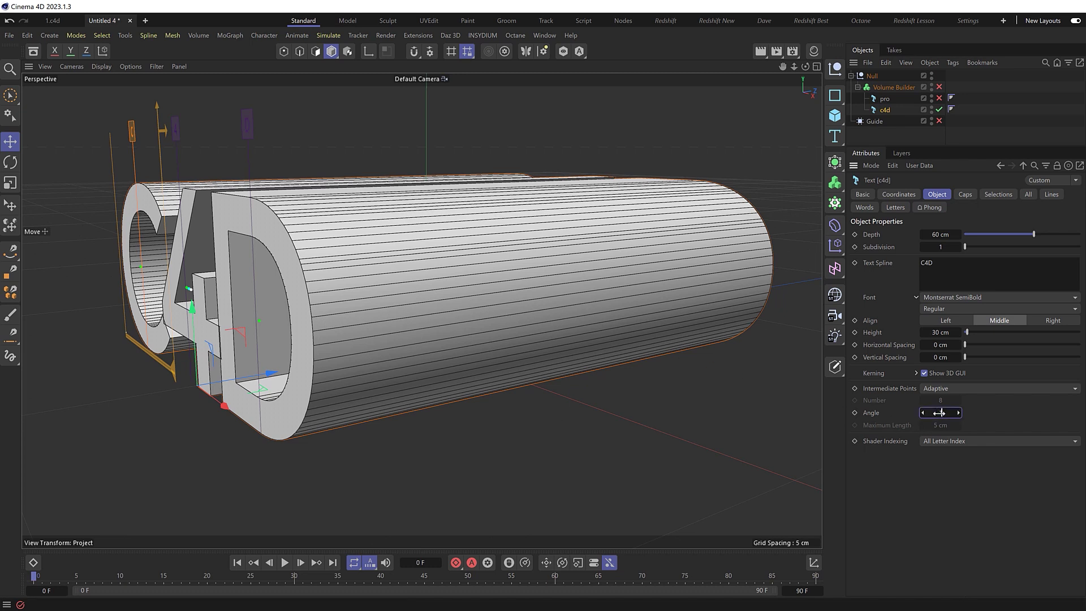
left_click_drag(939, 413, 592, 404)
mouse_move(409, 400)
left_mouse_down("alt")
mouse_move(475, 398)
mouse_move(483, 378)
mouse_move(454, 366)
mouse_move(415, 399)
left_mouse_up("alt")
left_click(939, 98)
left_click(939, 87)
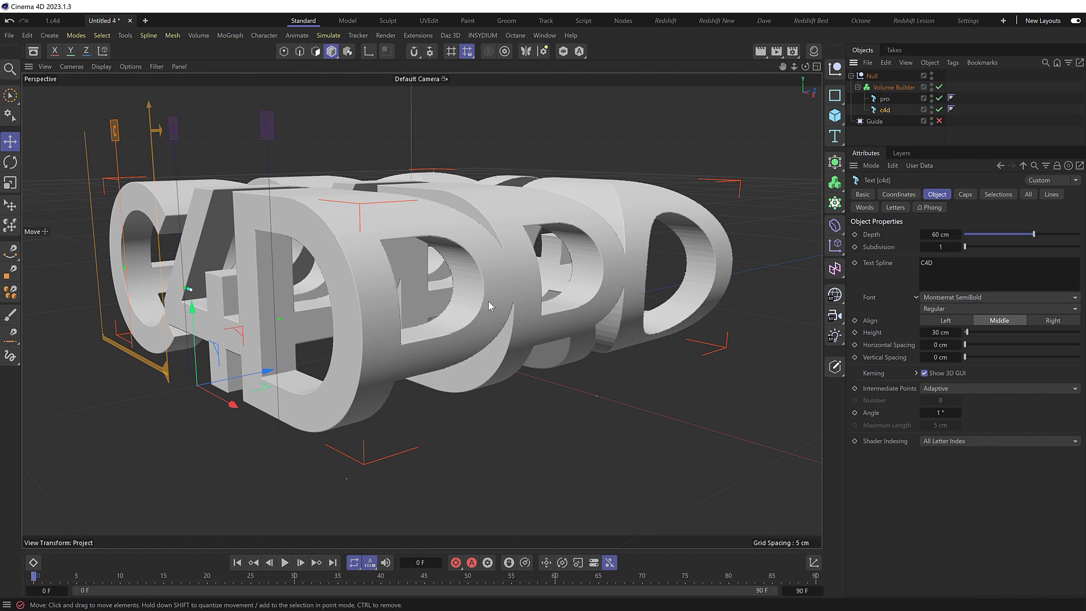
left_click_drag(490, 301, 371, 294, "alt")
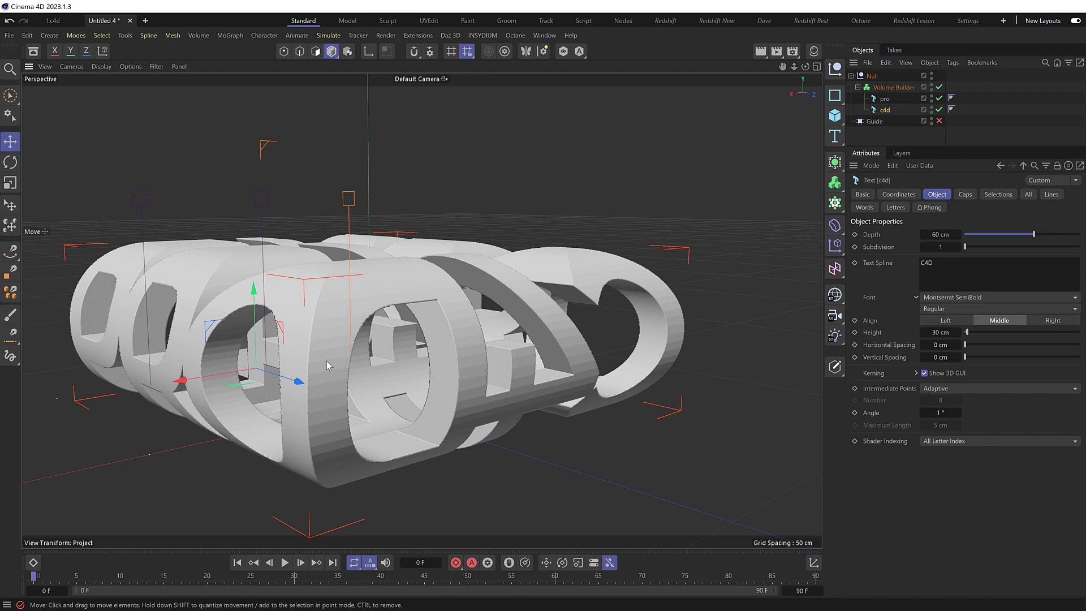
Set the pro text's intermediate point angle to 1° and check the smoothed curves of the intersected shape.
left_click(886, 99)
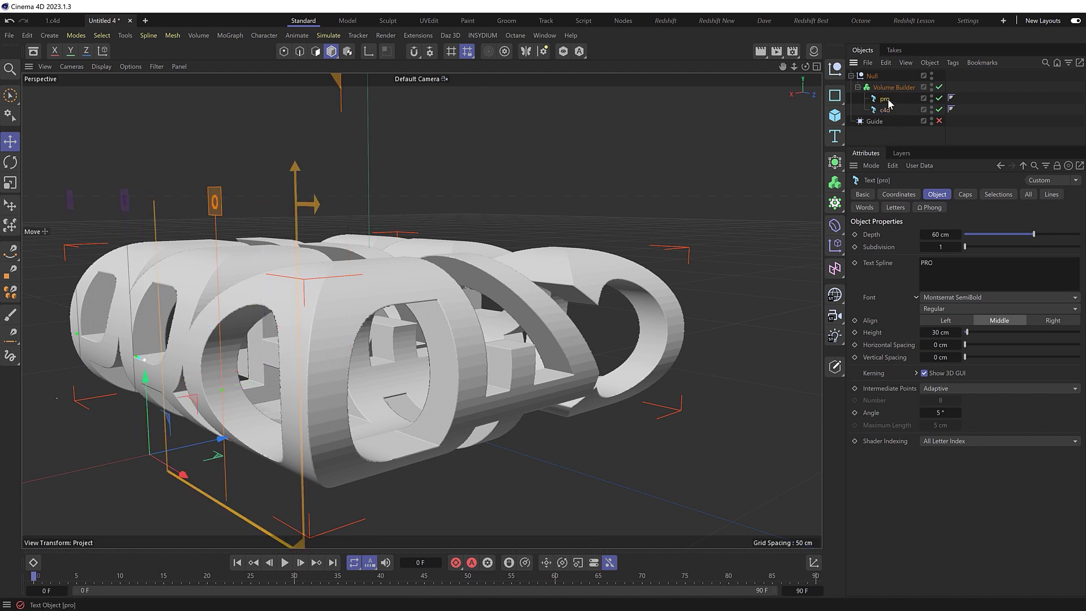
left_click(938, 412)
type("1")
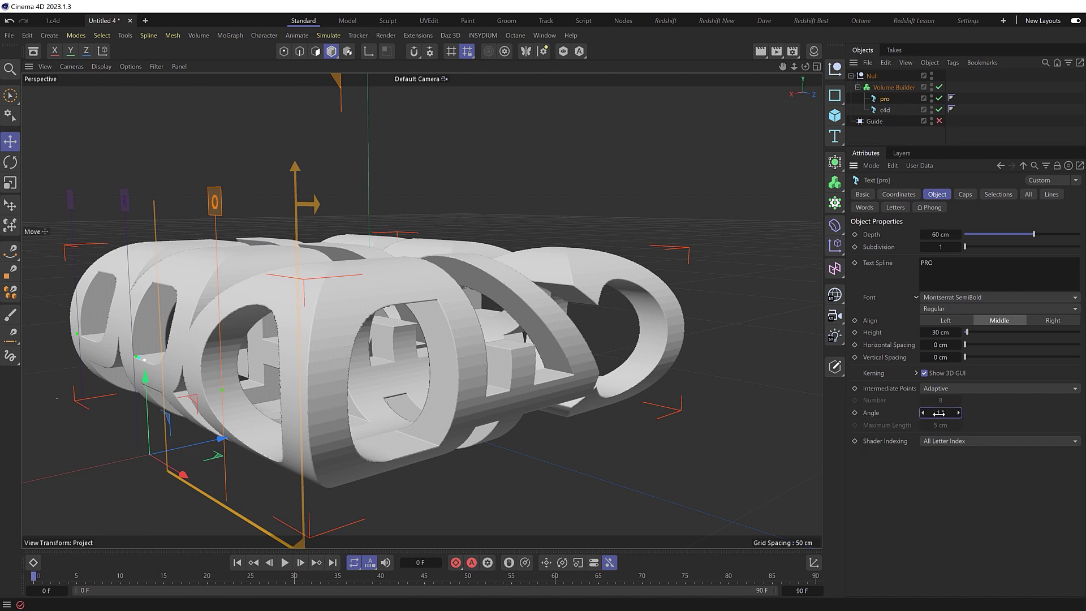
key("Return")
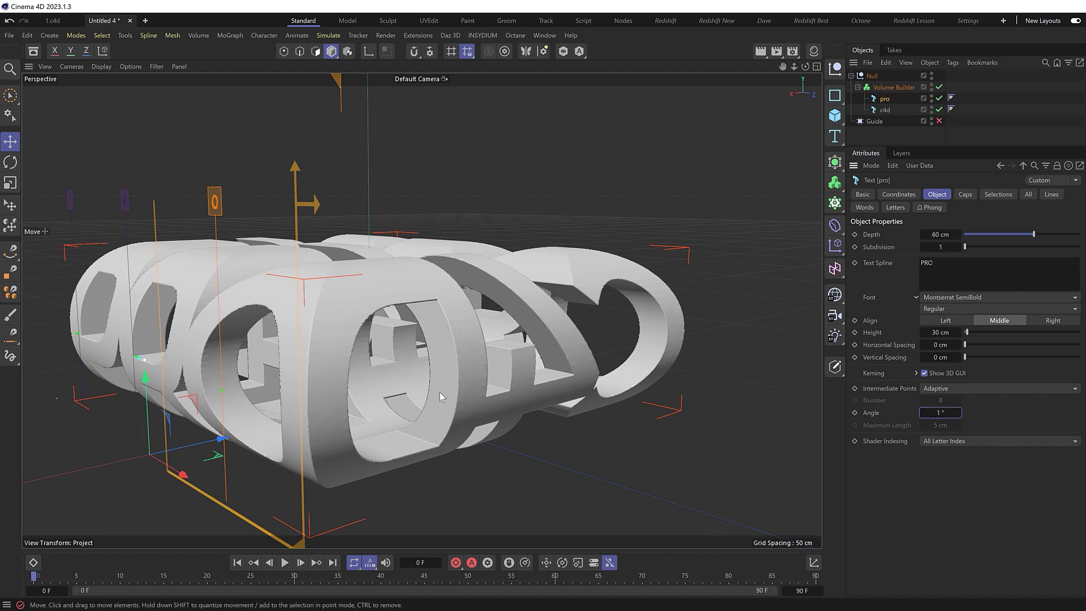
left_click_drag(396, 368, 391, 341, "alt")
scroll(390, 342, "up", 4)
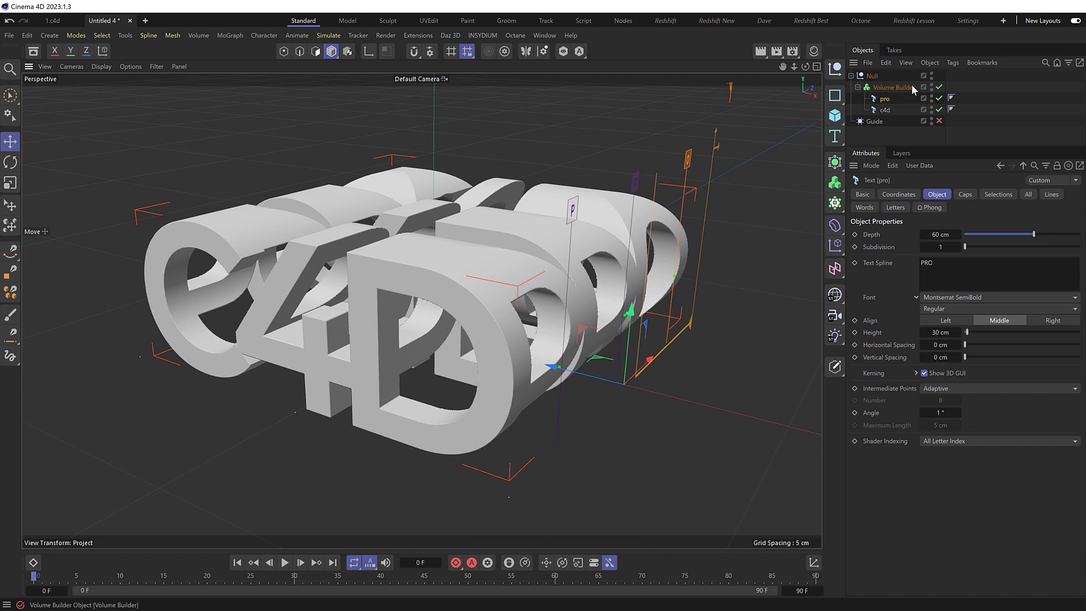
Add a Volume Mesher as the parent of the Volume Builder.
left_click(893, 86)
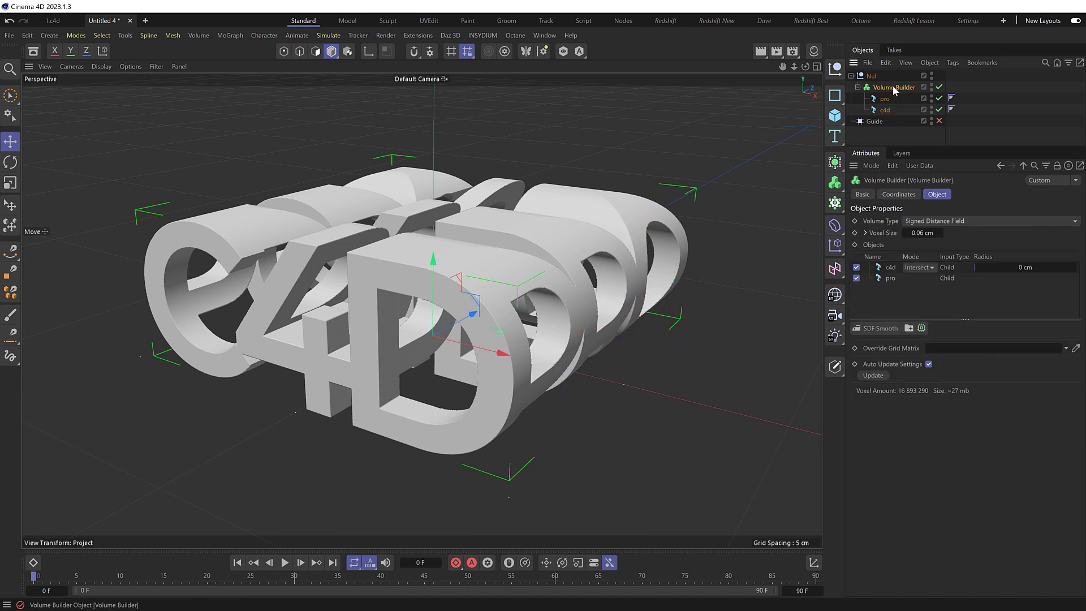
left_click(836, 184)
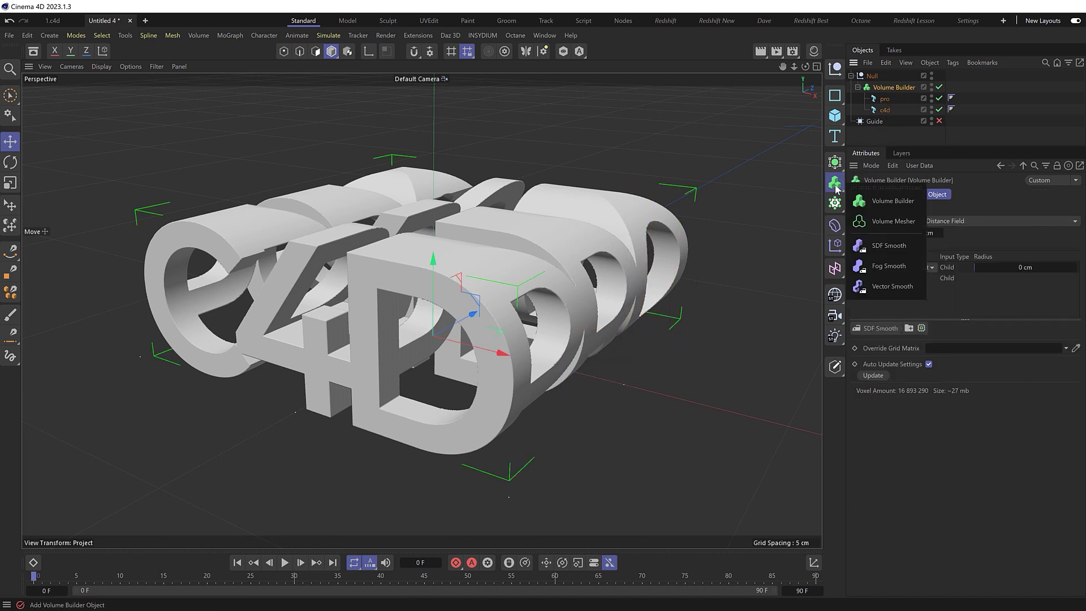
left_click(899, 221)
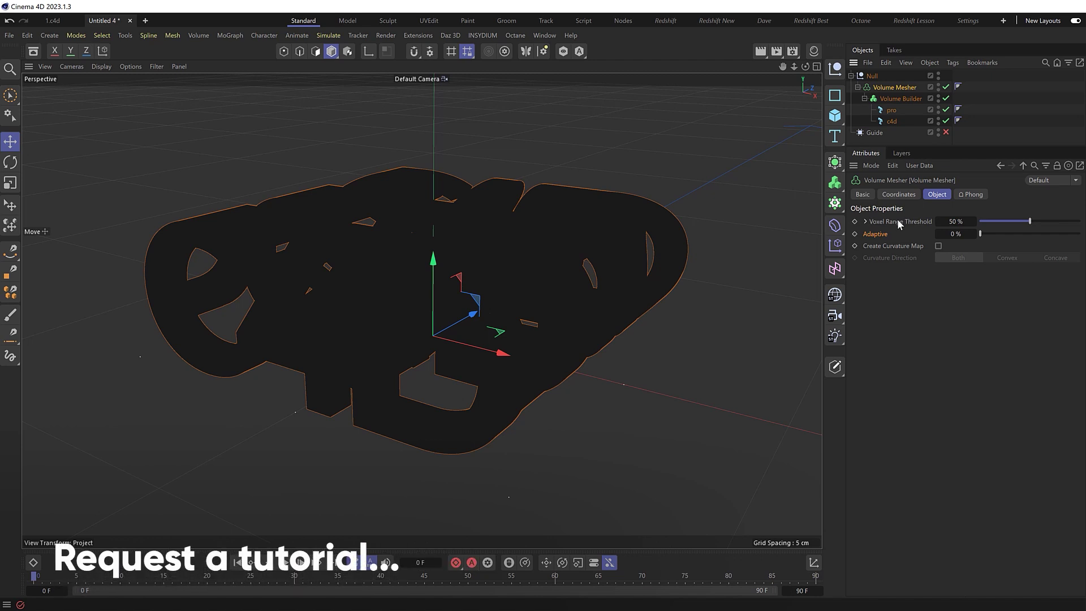
Inspect the dense mesh on the letters up close and switch the display to Gouraud shading without lines.
scroll(412, 324, "up", 1)
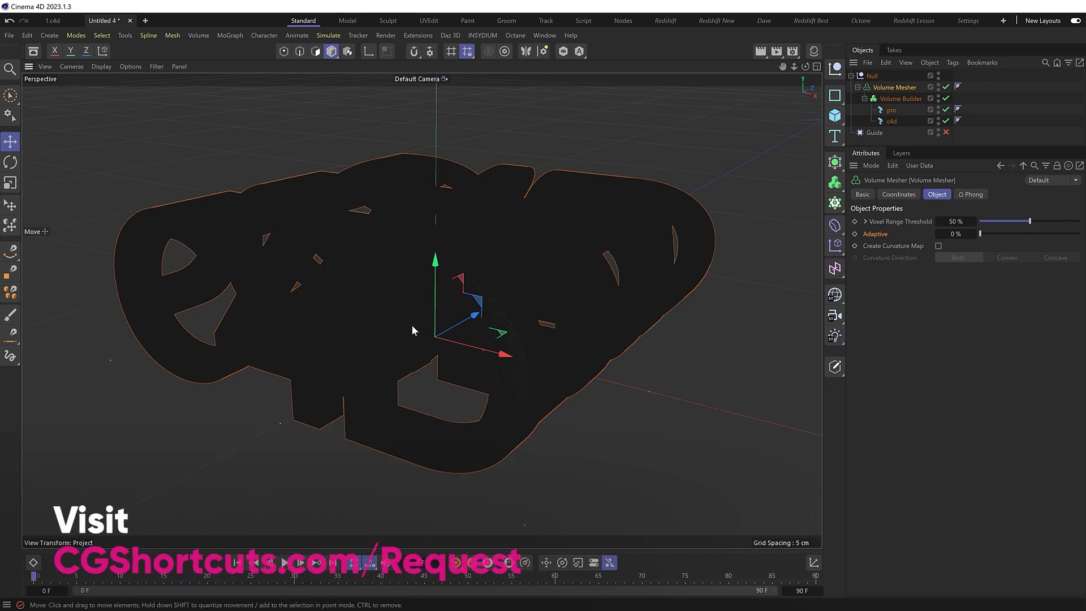
scroll(412, 324, "up", 6)
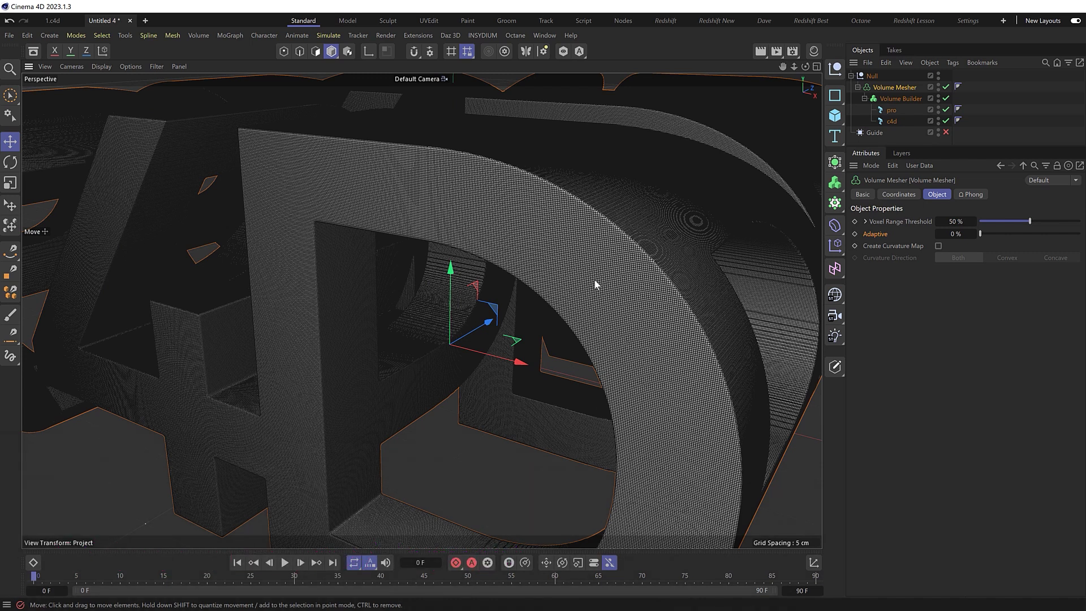
key("n")
key("a")
key("h")
left_click_drag(556, 327, 586, 336, "alt")
scroll(586, 336, "up", 5)
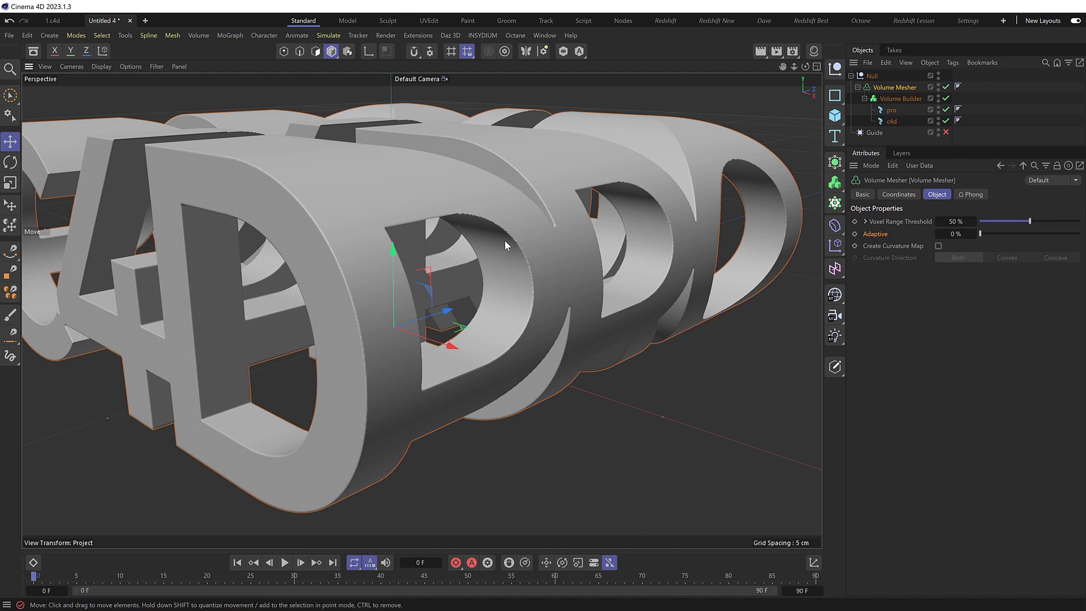
Add an SDF Smooth filter to the Volume Builder with the Mean Curvature operator and 6 iterations.
left_click(895, 99)
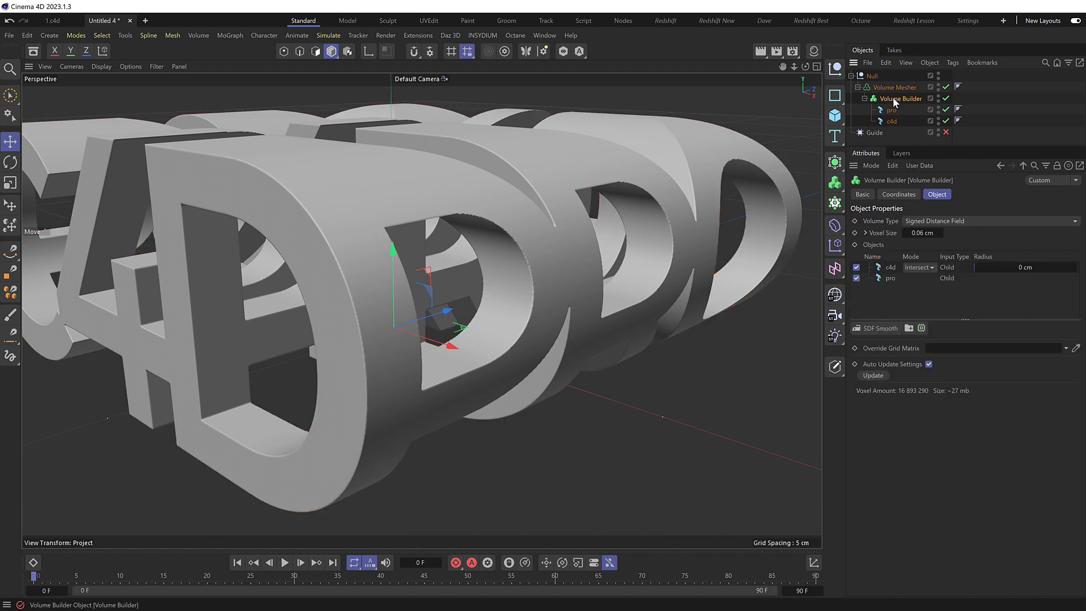
left_click(873, 328)
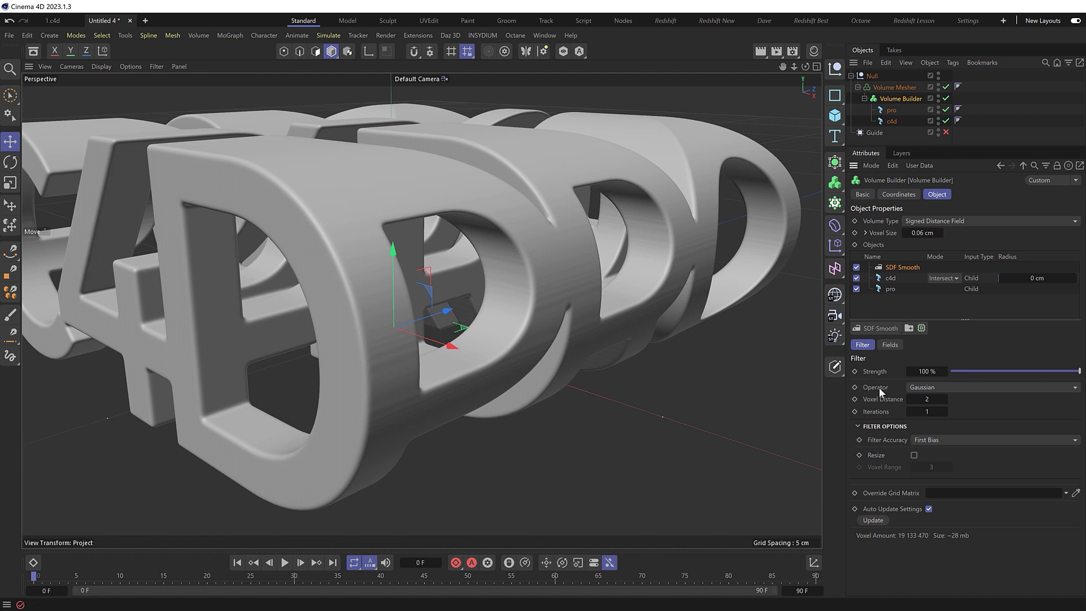
left_click(942, 388)
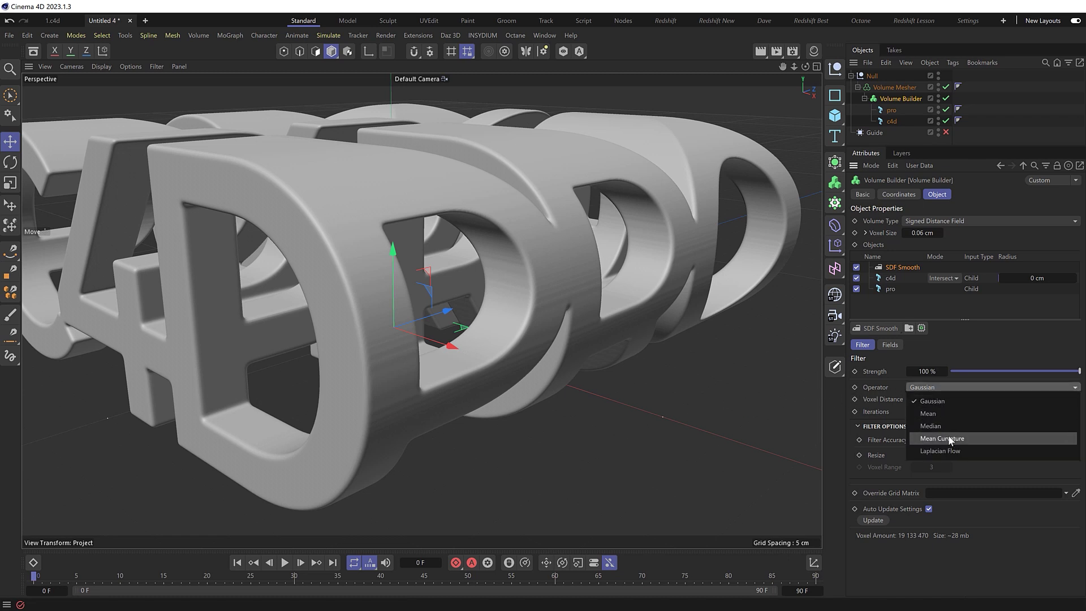
left_click(975, 439)
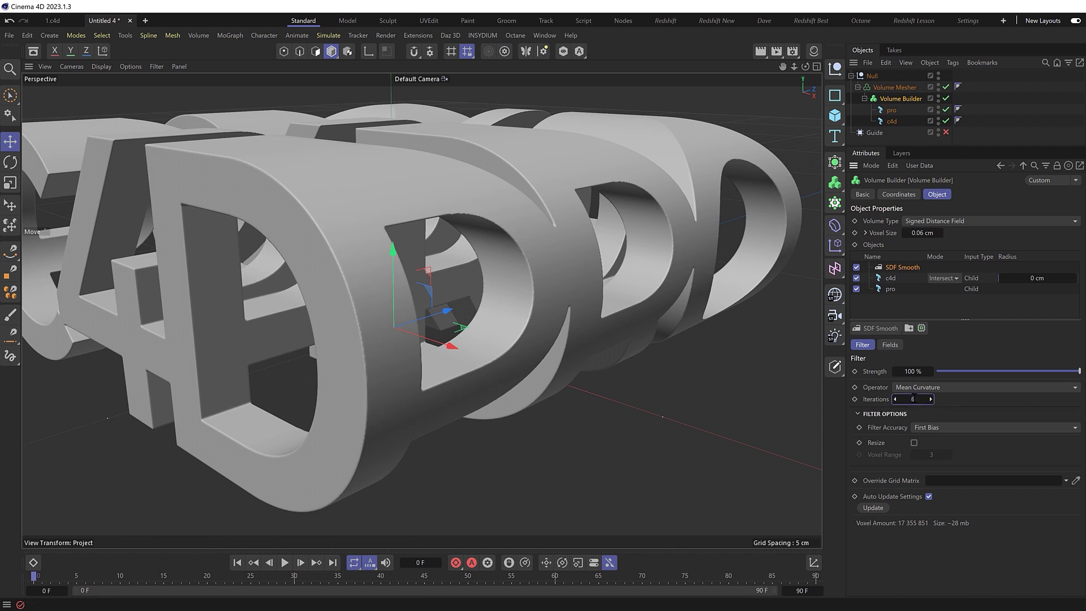
key("Return")
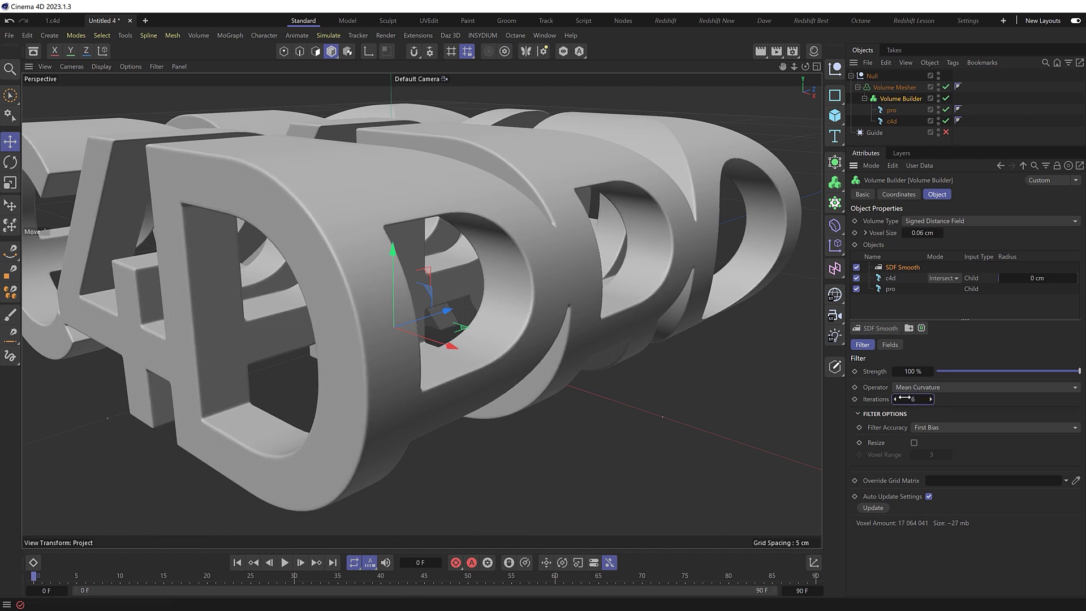
Add a camera facing the C4D side of the object and look through it.
scroll(416, 379, "down", 5)
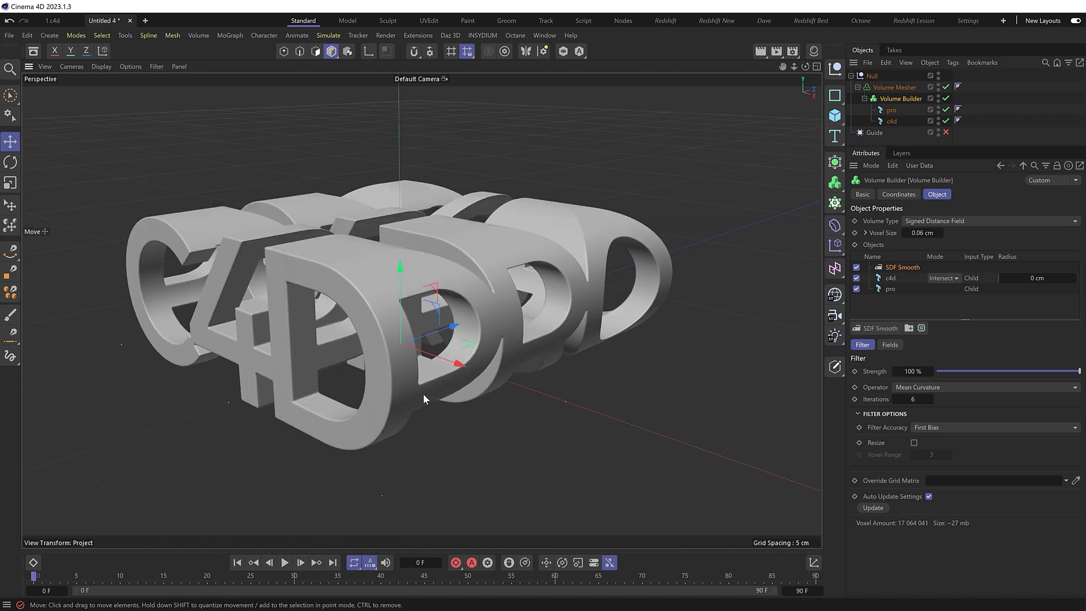
left_click_drag(424, 399, 636, 314, "alt")
left_click_drag(437, 302, 420, 318, "alt")
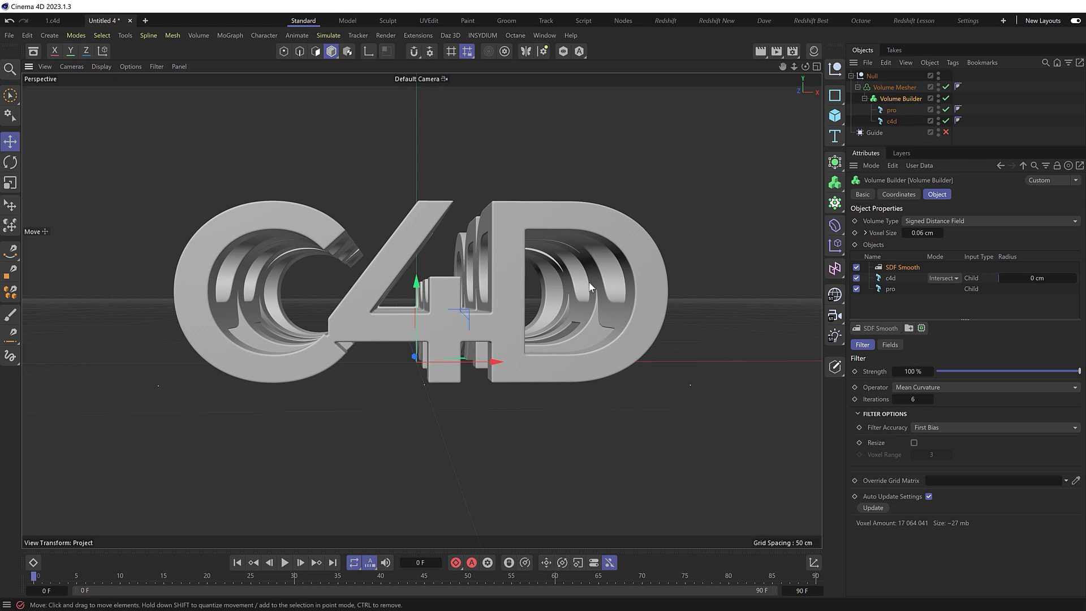
left_click(834, 317)
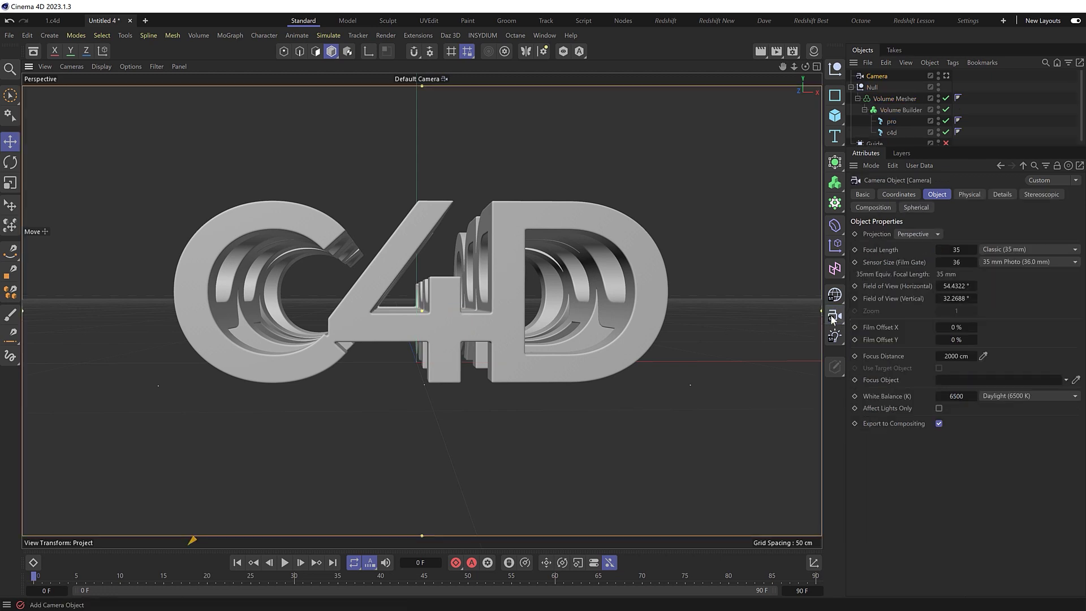
left_click(946, 76)
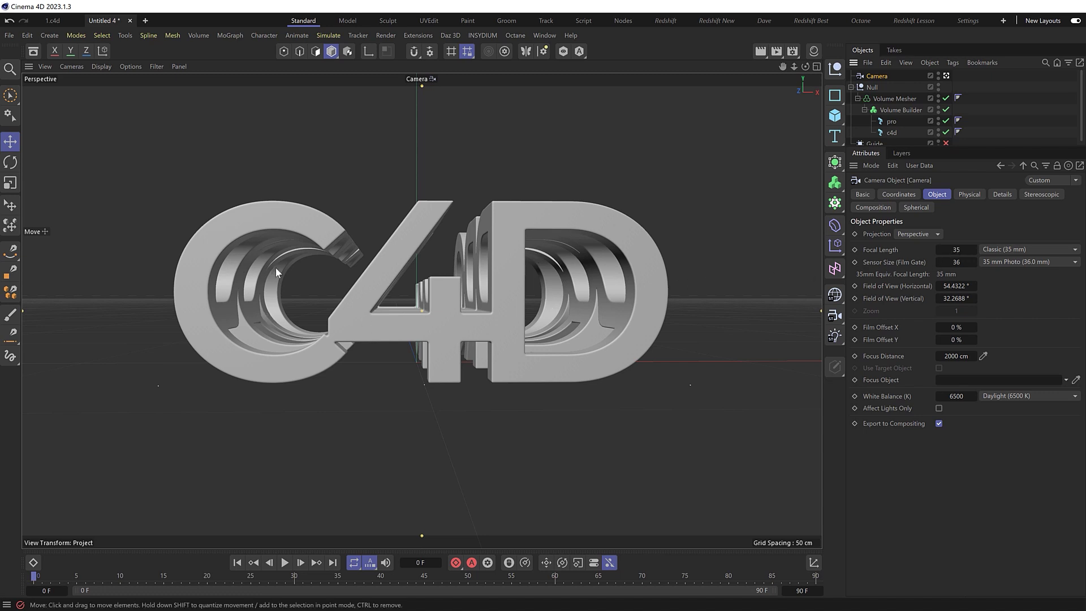
Set the camera's focal length to Super Tele (300 mm) and reframe the whole null with the C4D side centred.
left_click(1016, 249)
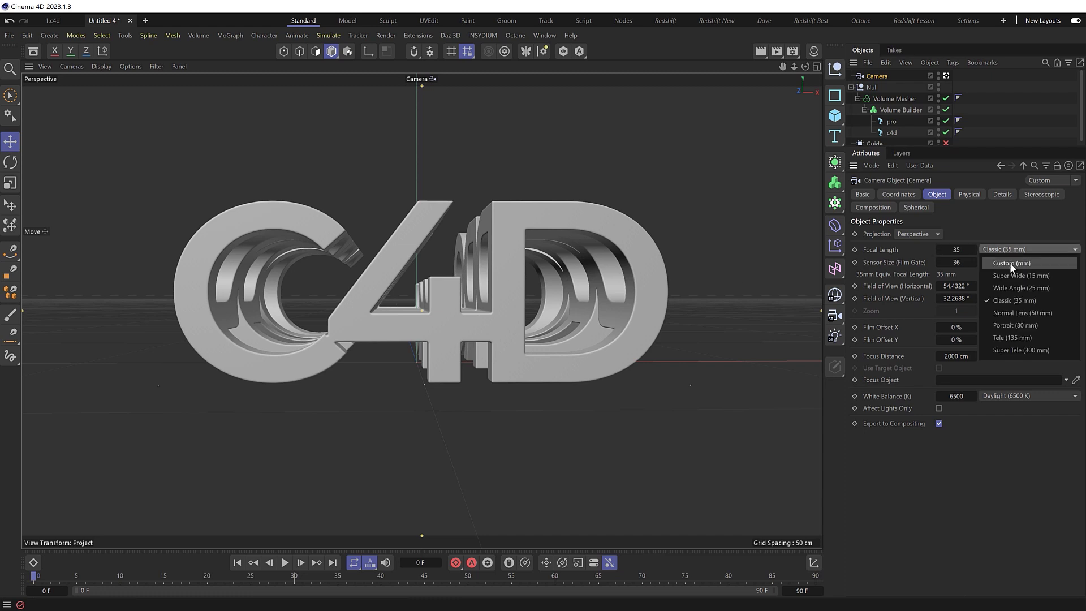
left_click(1005, 350)
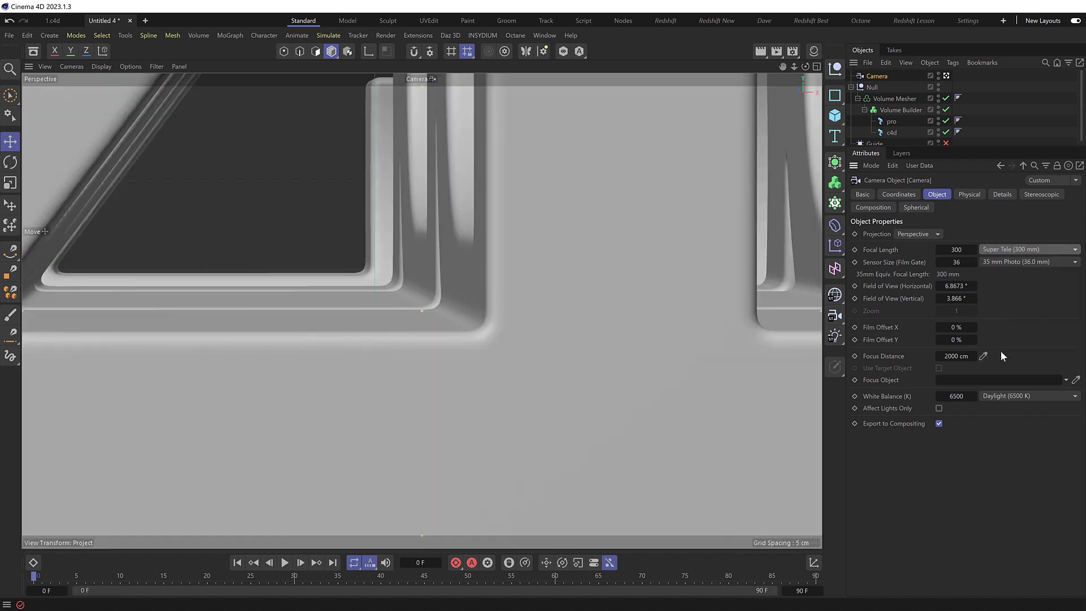
left_click(872, 86)
key("h")
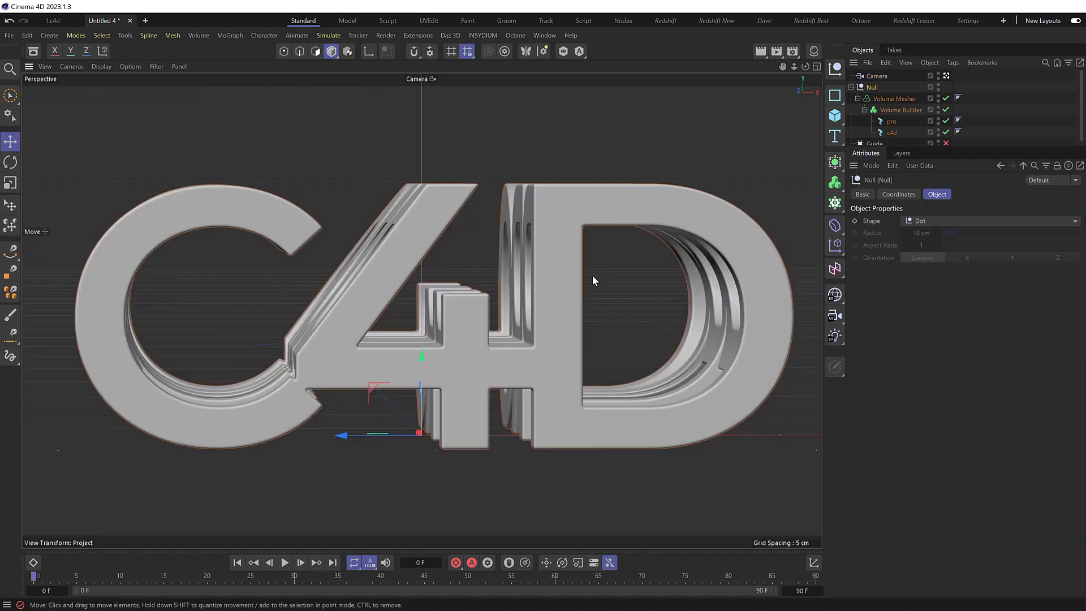
scroll(593, 275, "down", 4)
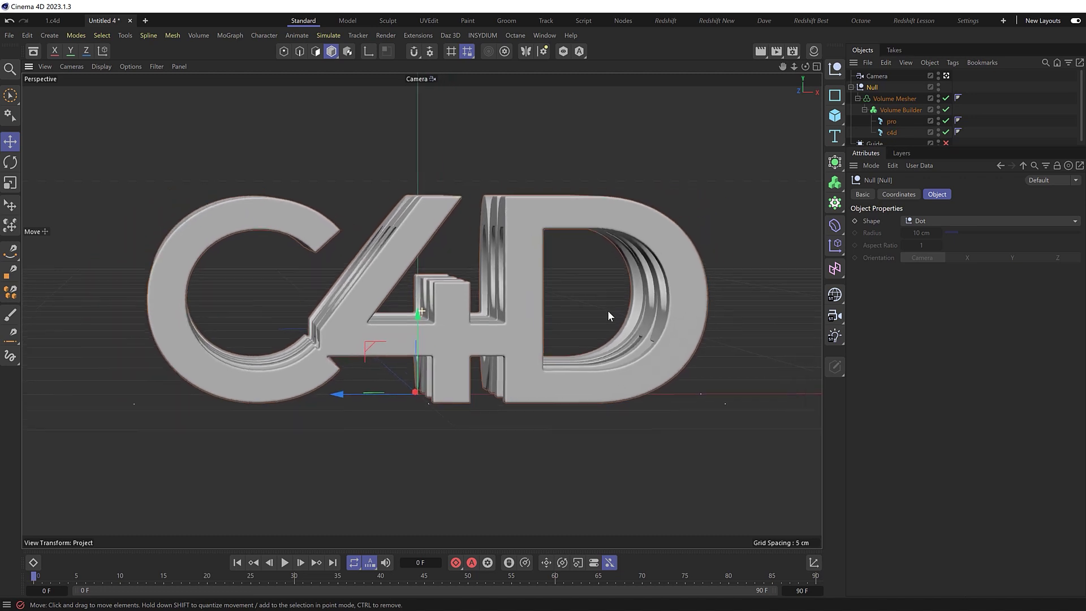
scroll(580, 313, "down", 5)
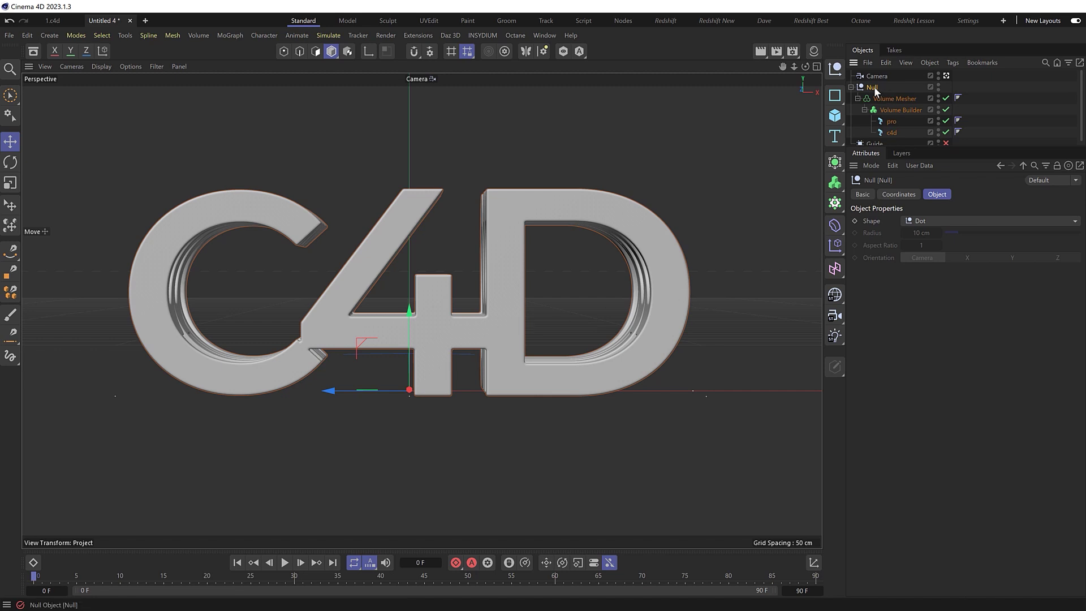
Rotate the null's heading to -1° so the PRO side faces the camera.
left_click(898, 194)
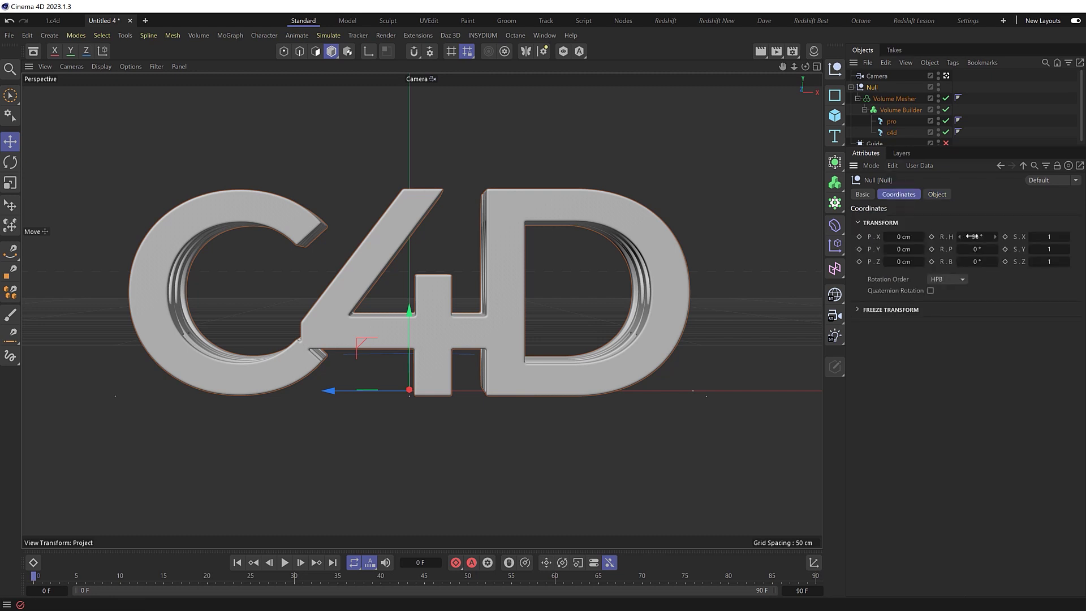
mouse_move(976, 236)
left_mouse_down()
mouse_move(1041, 237)
mouse_move(975, 236)
left_mouse_up()
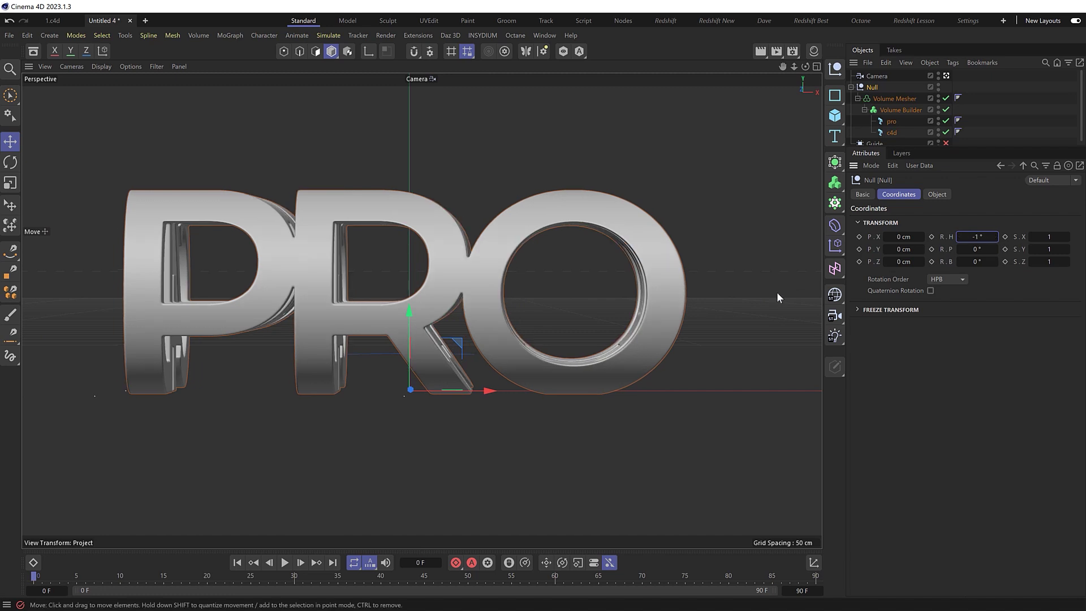